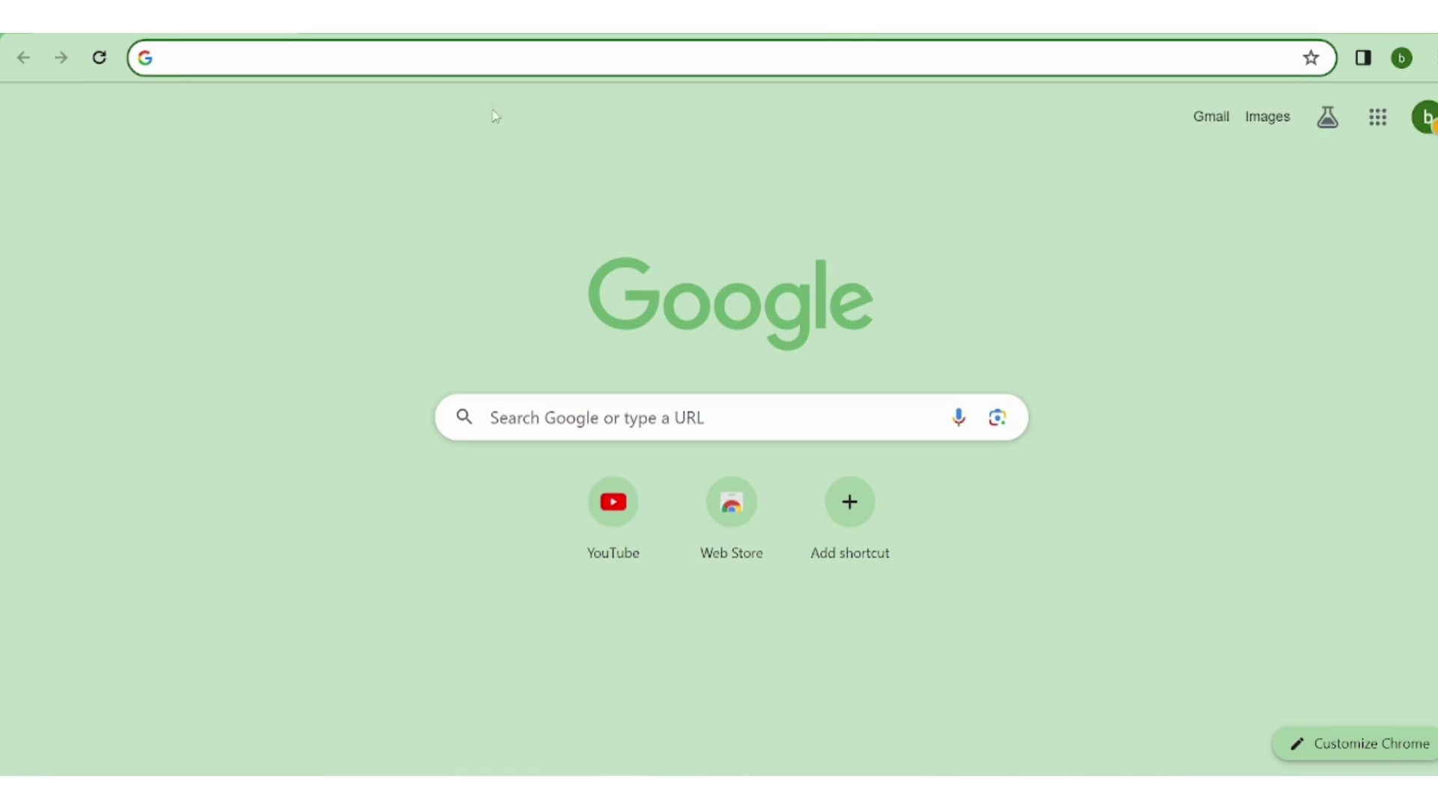
# - Go to leonardo.ai and create an account by logging in with Google
pyautogui.click(417, 62)
pyautogui.write('leonardo.ai')
pyautogui.press('Return')
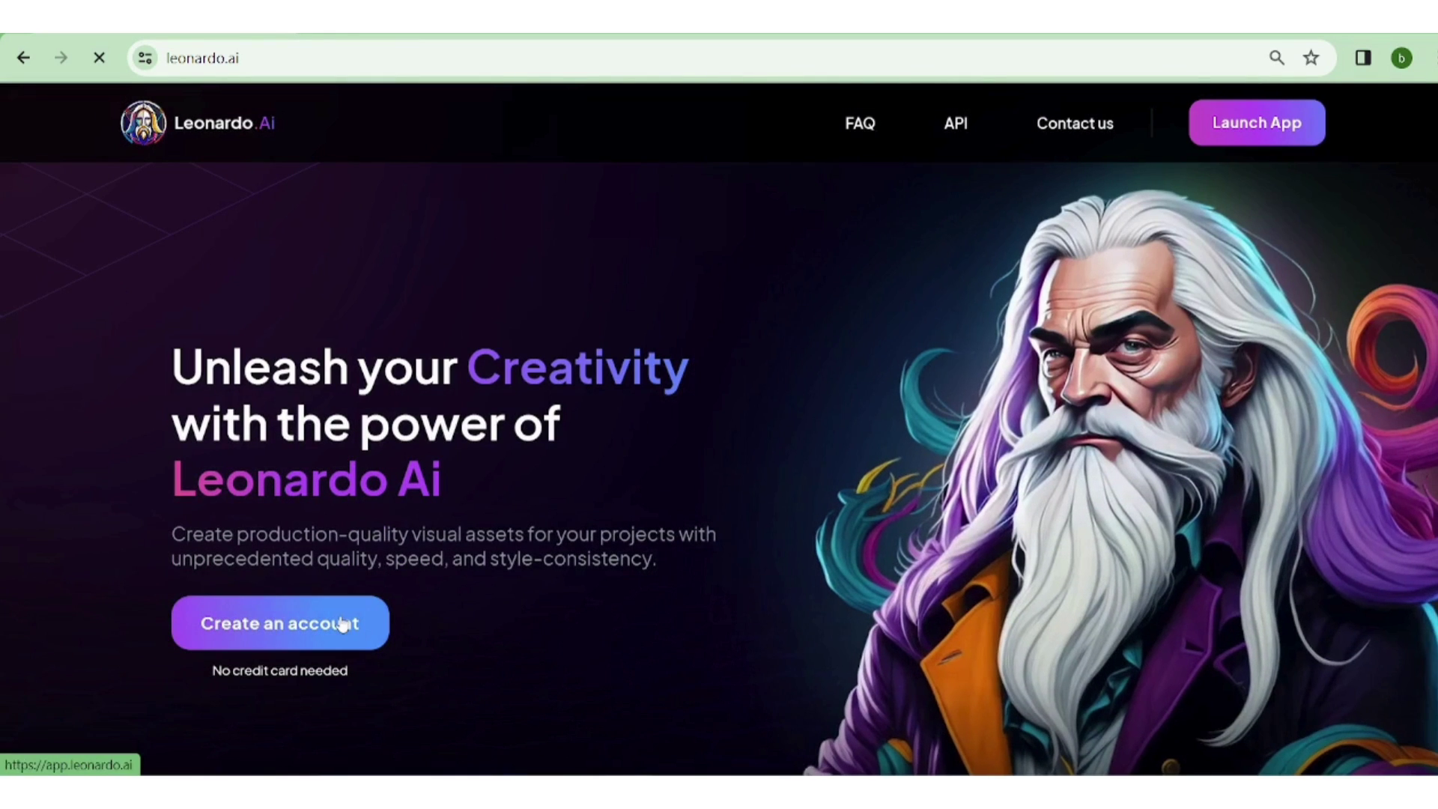
pyautogui.click(343, 625)
pyautogui.scroll(-1, 498, 379)
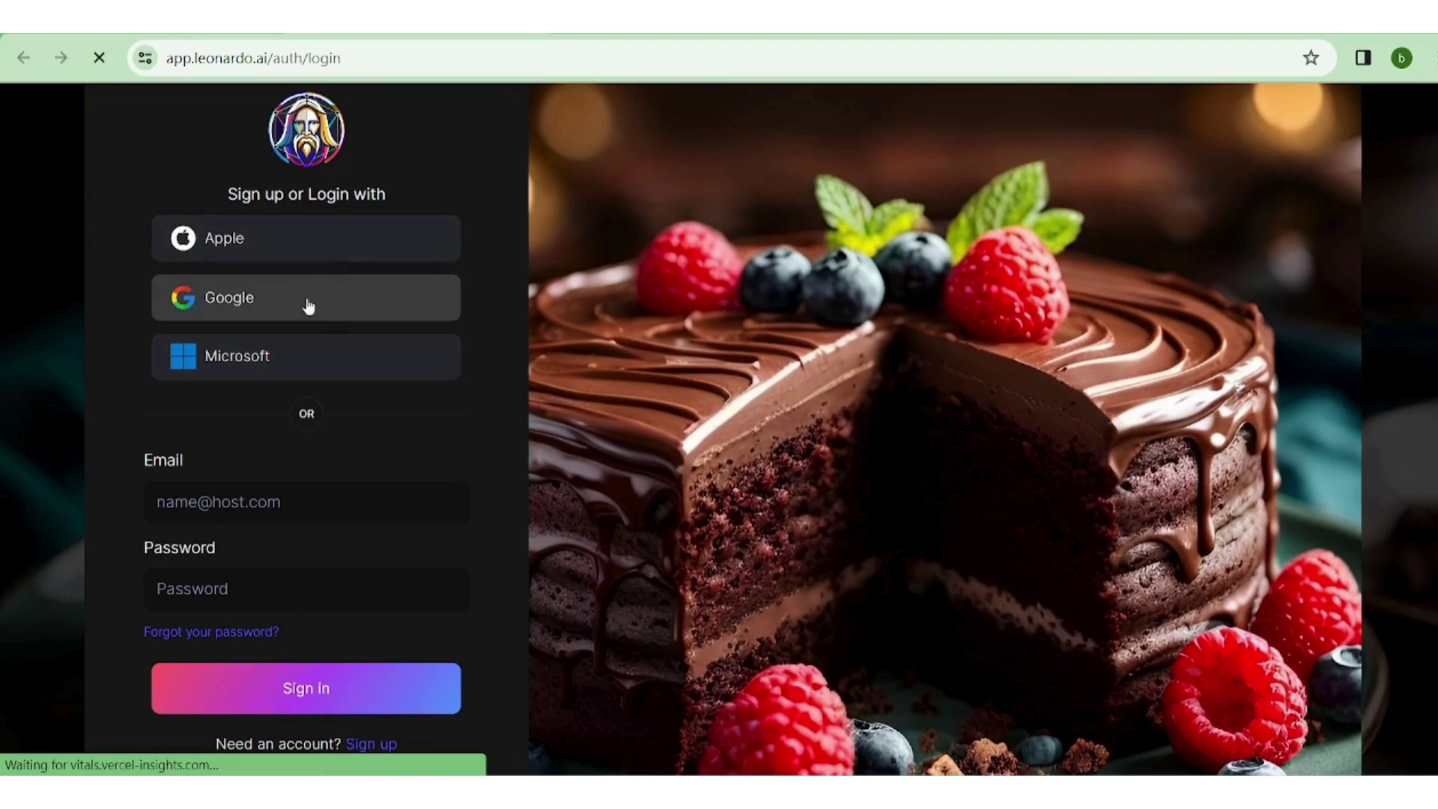
pyautogui.click(264, 303)
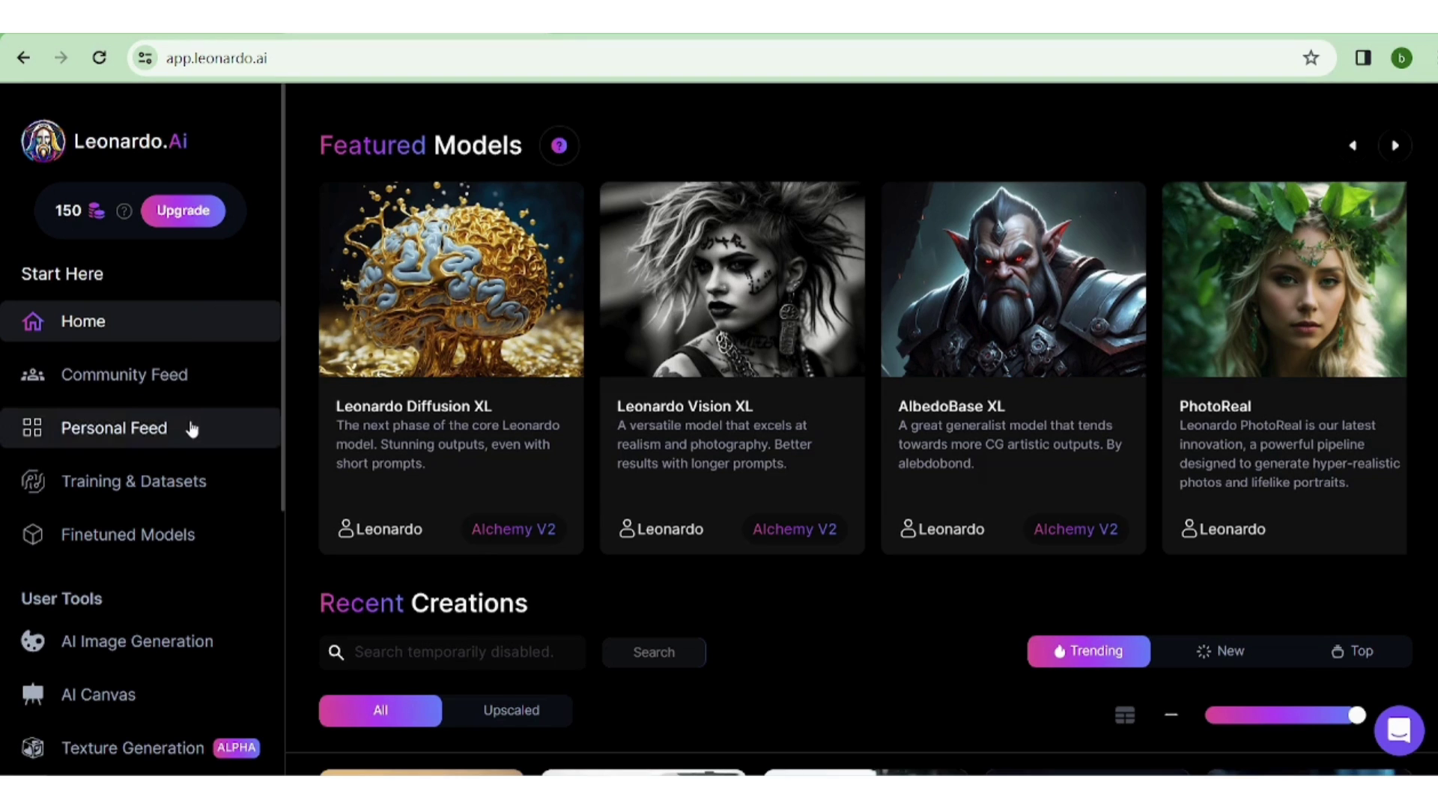
pyautogui.scroll(-2, 193, 427)
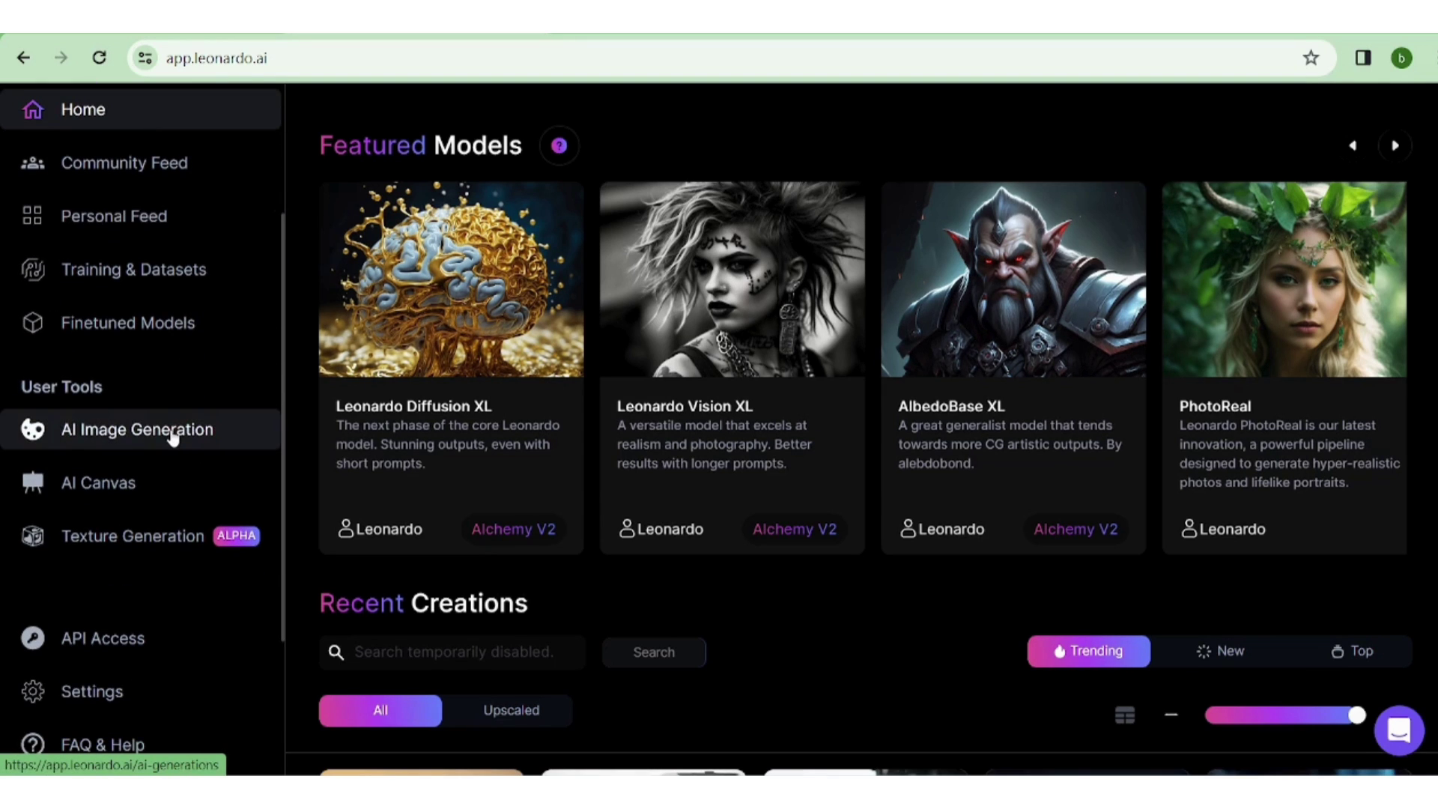
# - In AI Image Generation, enter the prompt 'angel flying in a sky' and choose 2 images
pyautogui.click(173, 437)
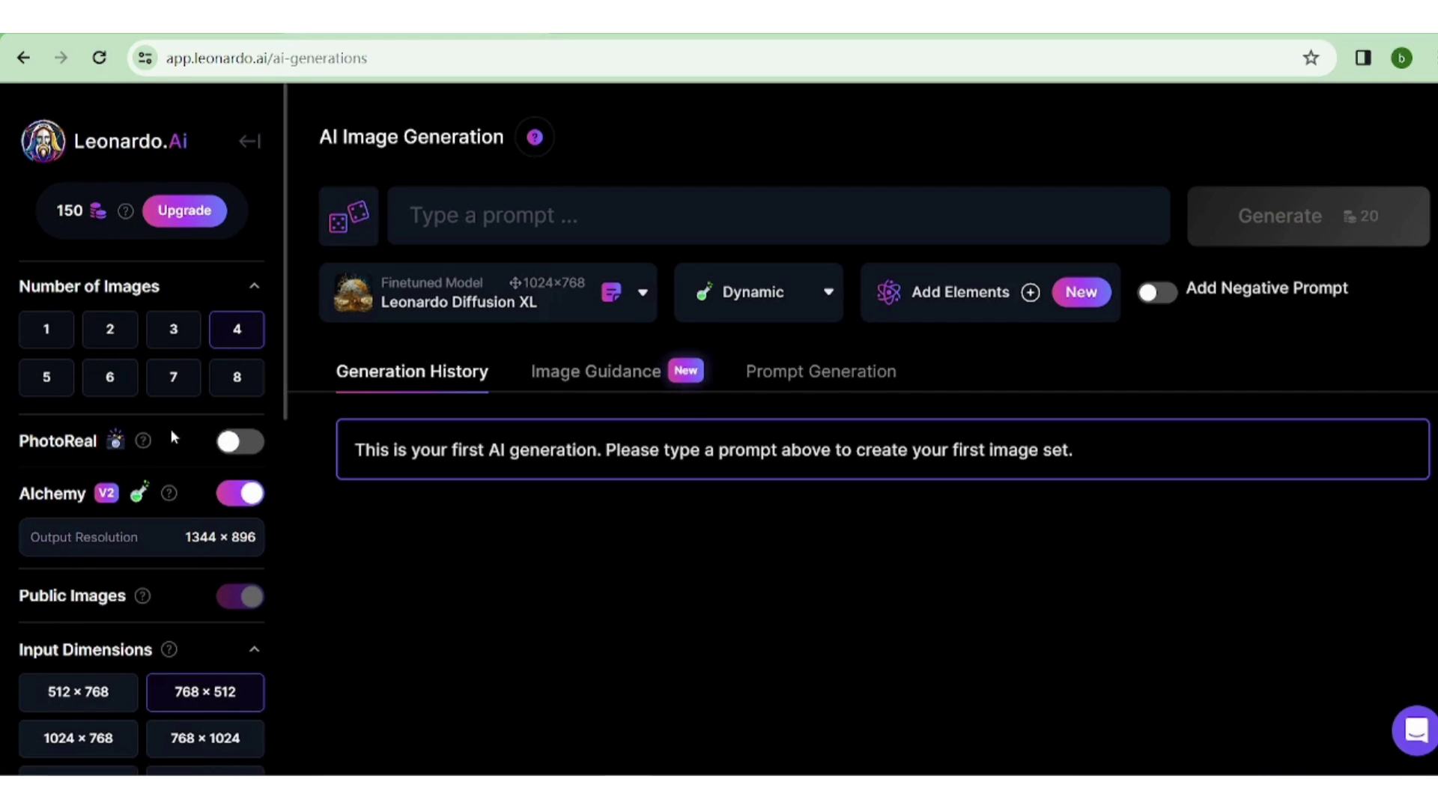
pyautogui.click(460, 228)
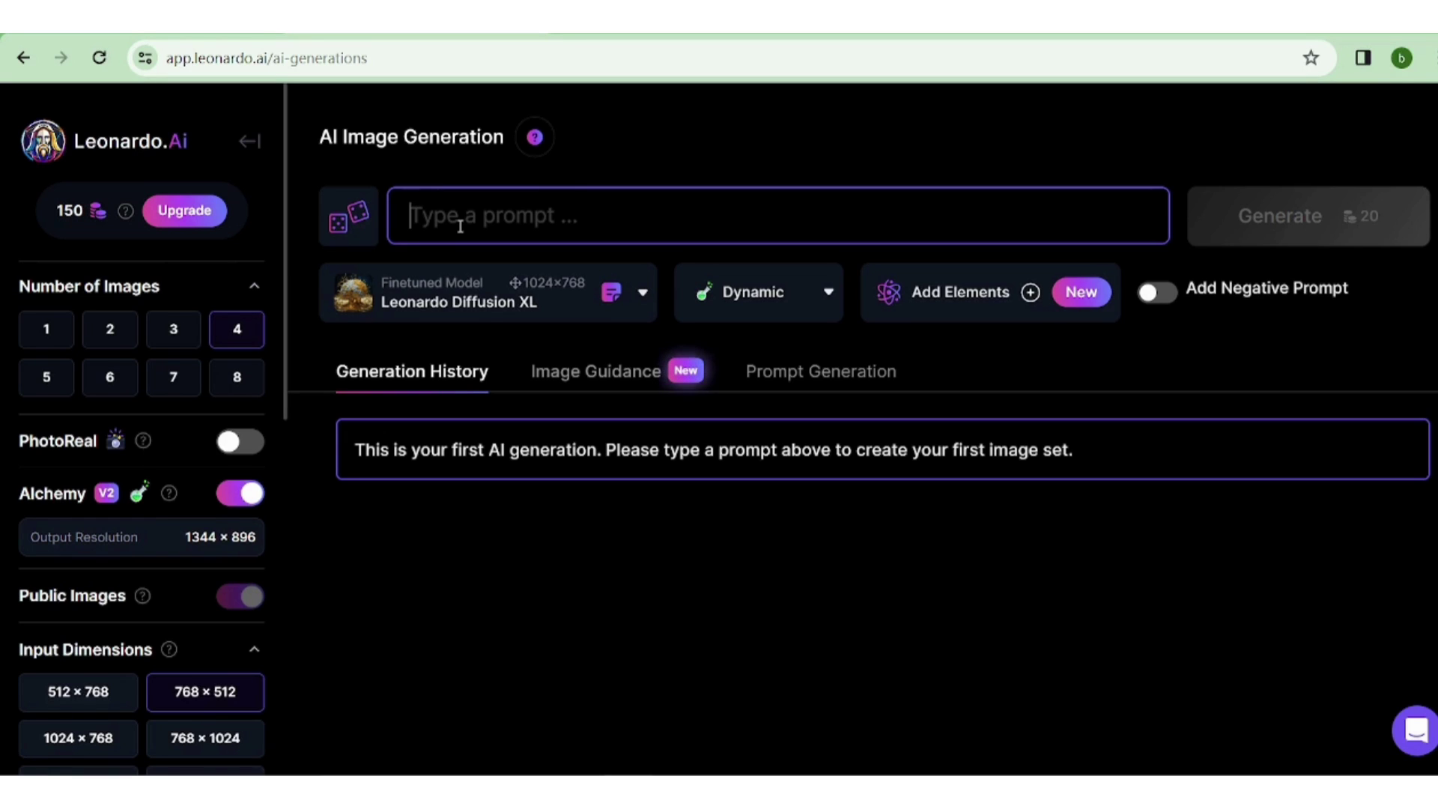
pyautogui.write('an')
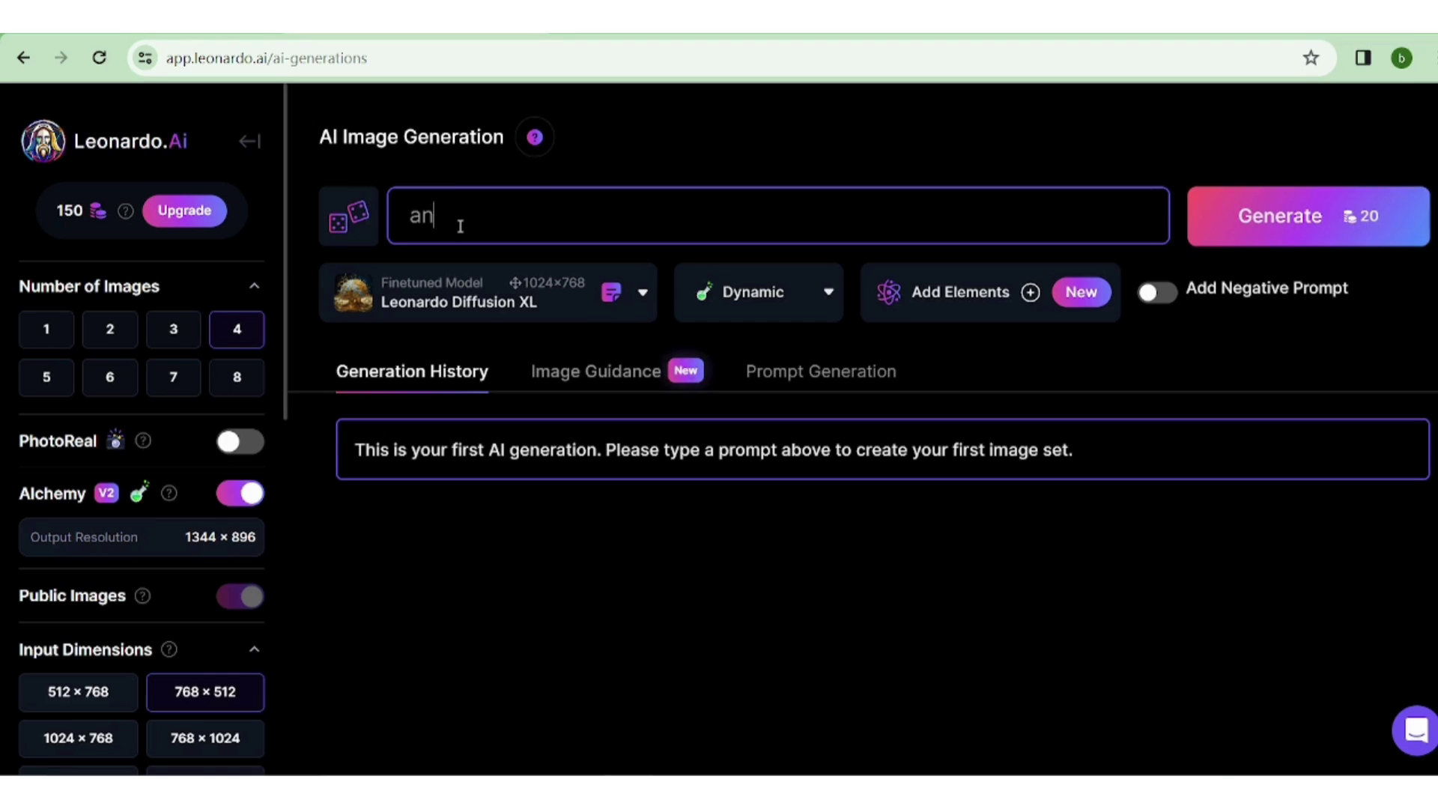
pyautogui.write('gel')
pyautogui.write(' flying ')
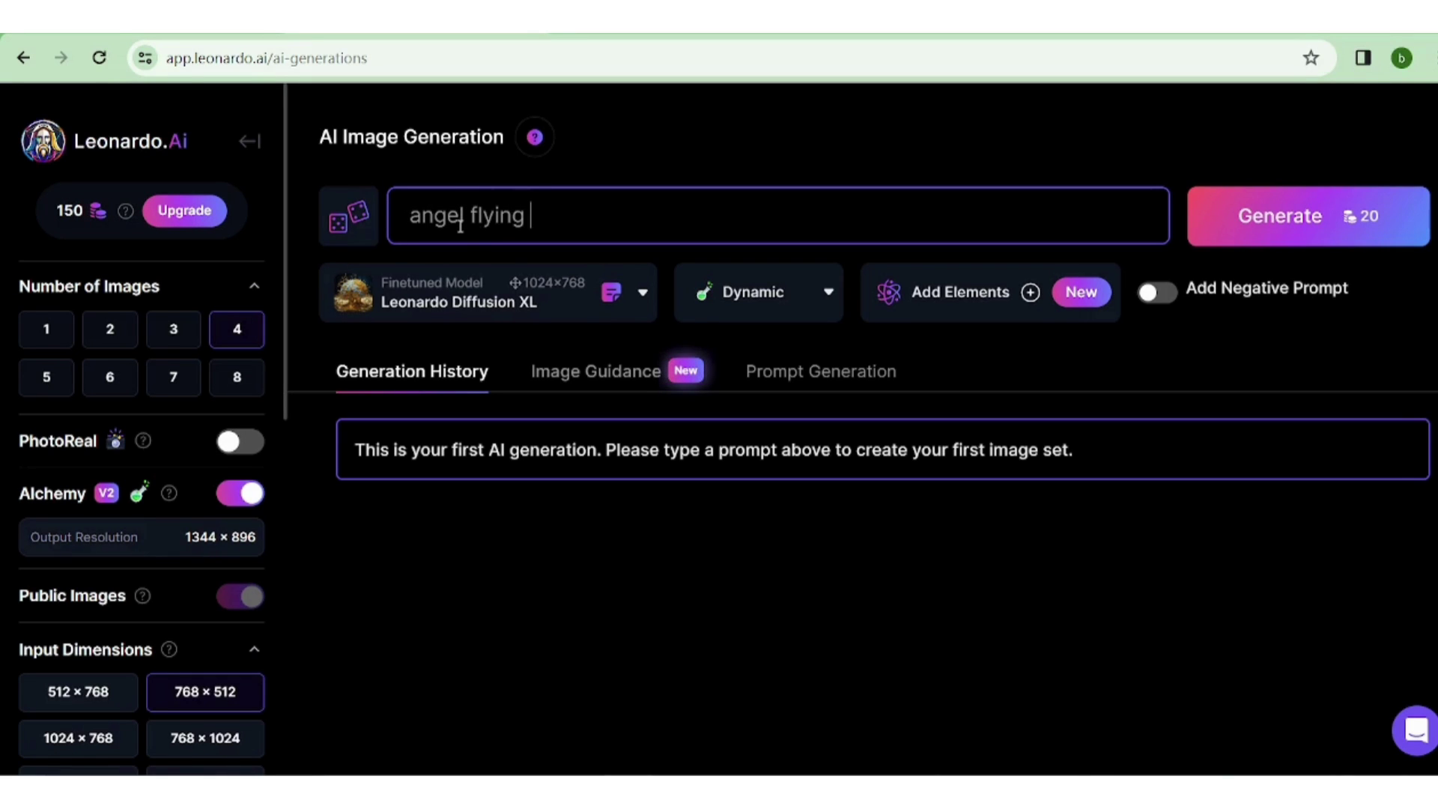
pyautogui.write('in a')
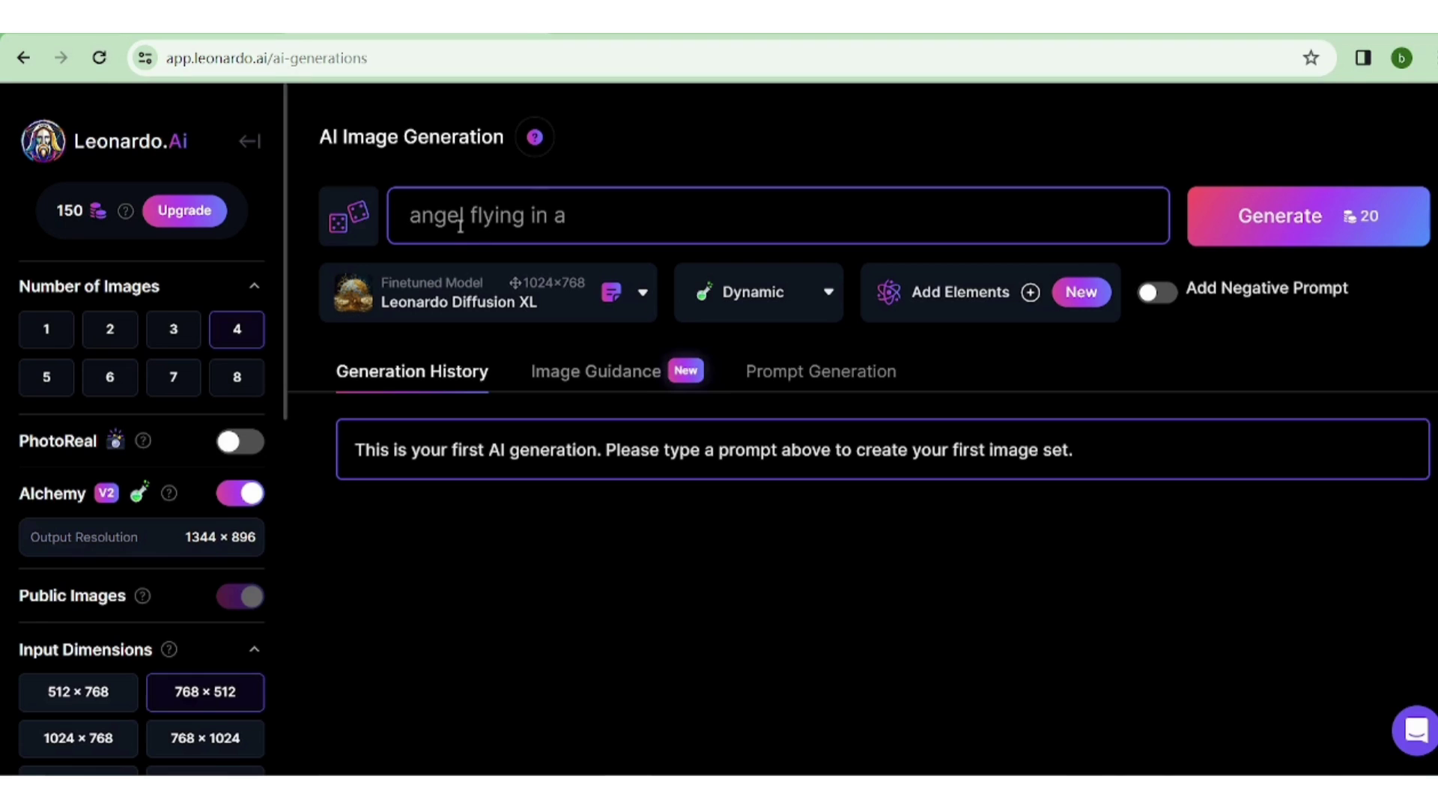
pyautogui.write(' sky')
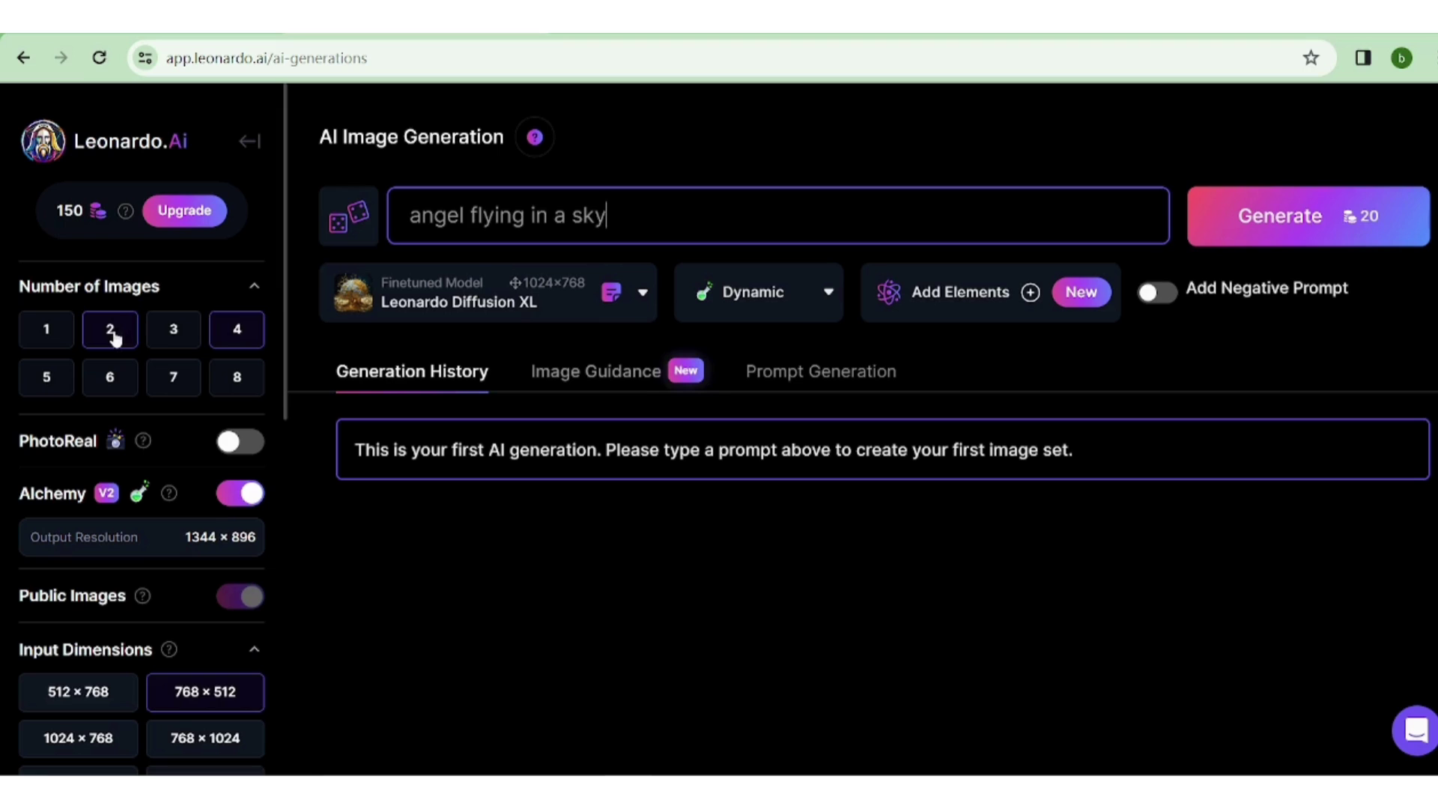
pyautogui.click(112, 335)
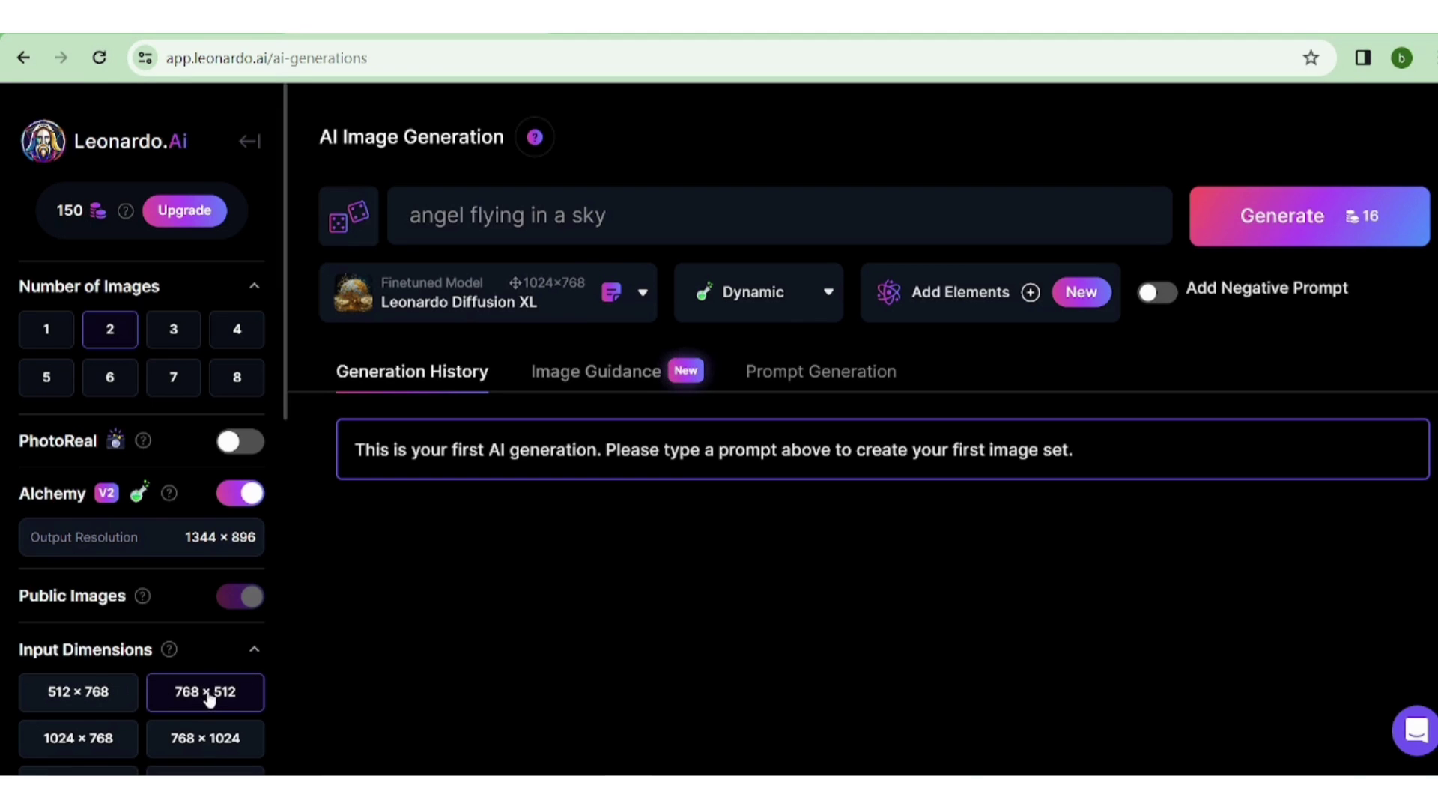
pyautogui.scroll(-2, 210, 694)
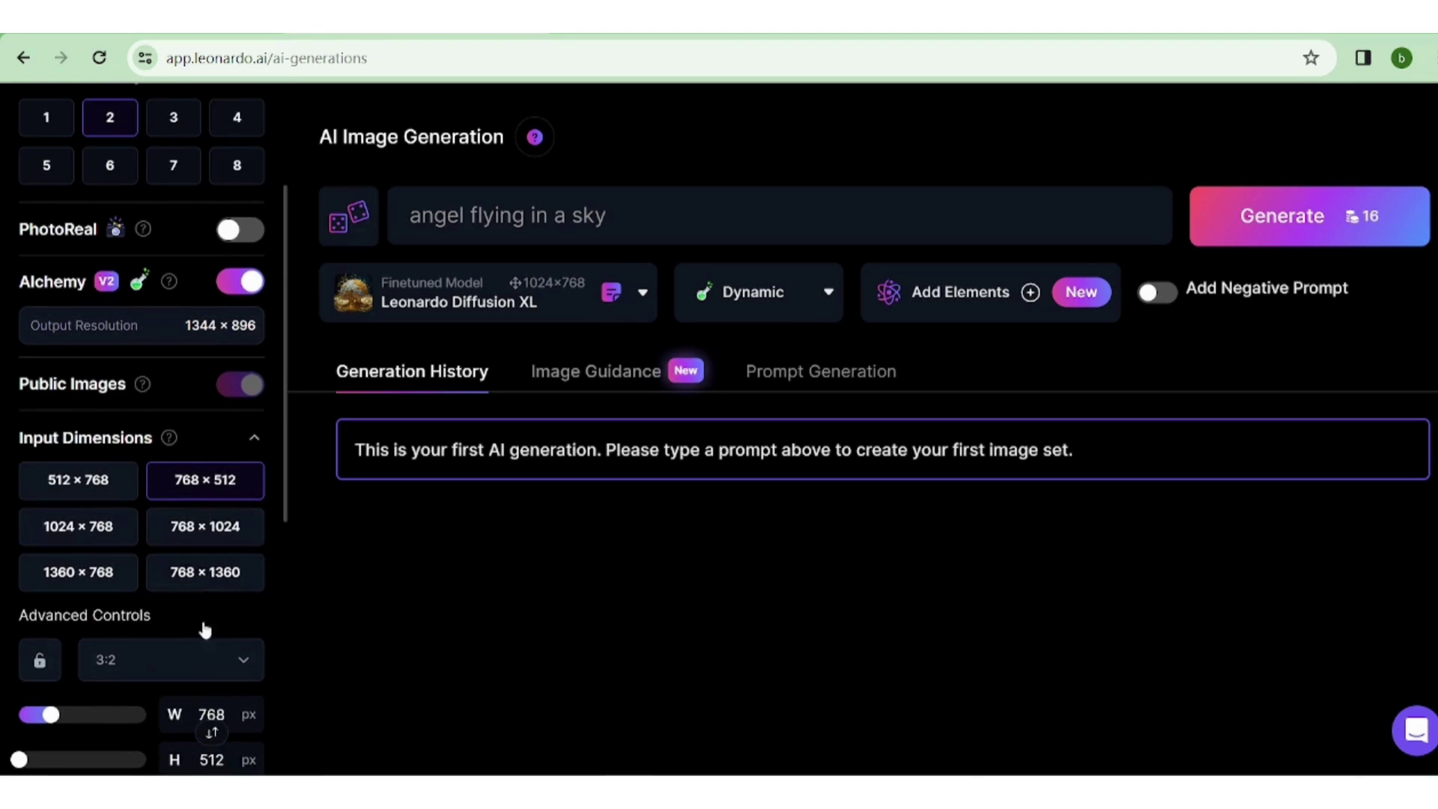
pyautogui.scroll(-2, 203, 539)
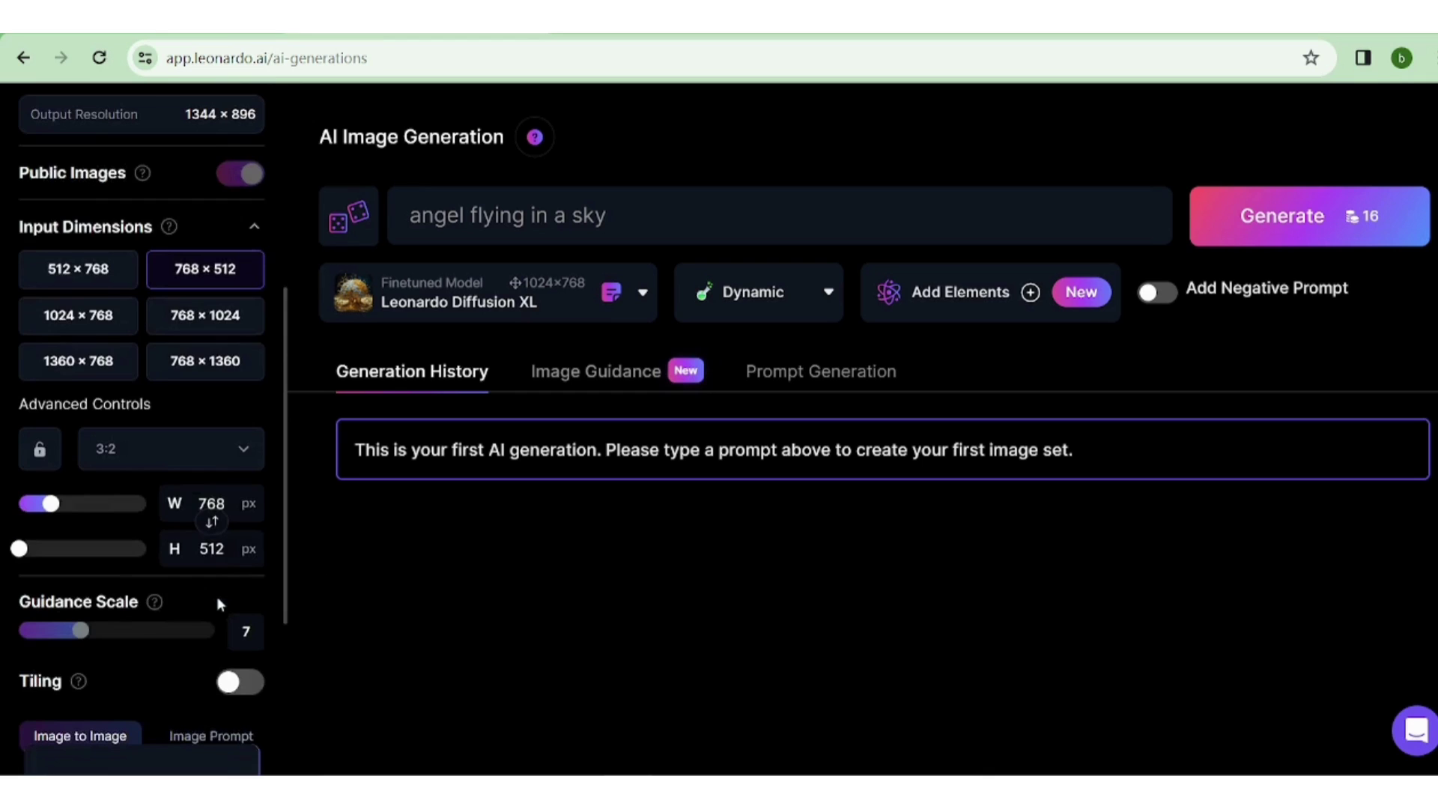
pyautogui.scroll(-1, 217, 597)
pyautogui.scroll(-1, 183, 563)
pyautogui.scroll(-1, 183, 571)
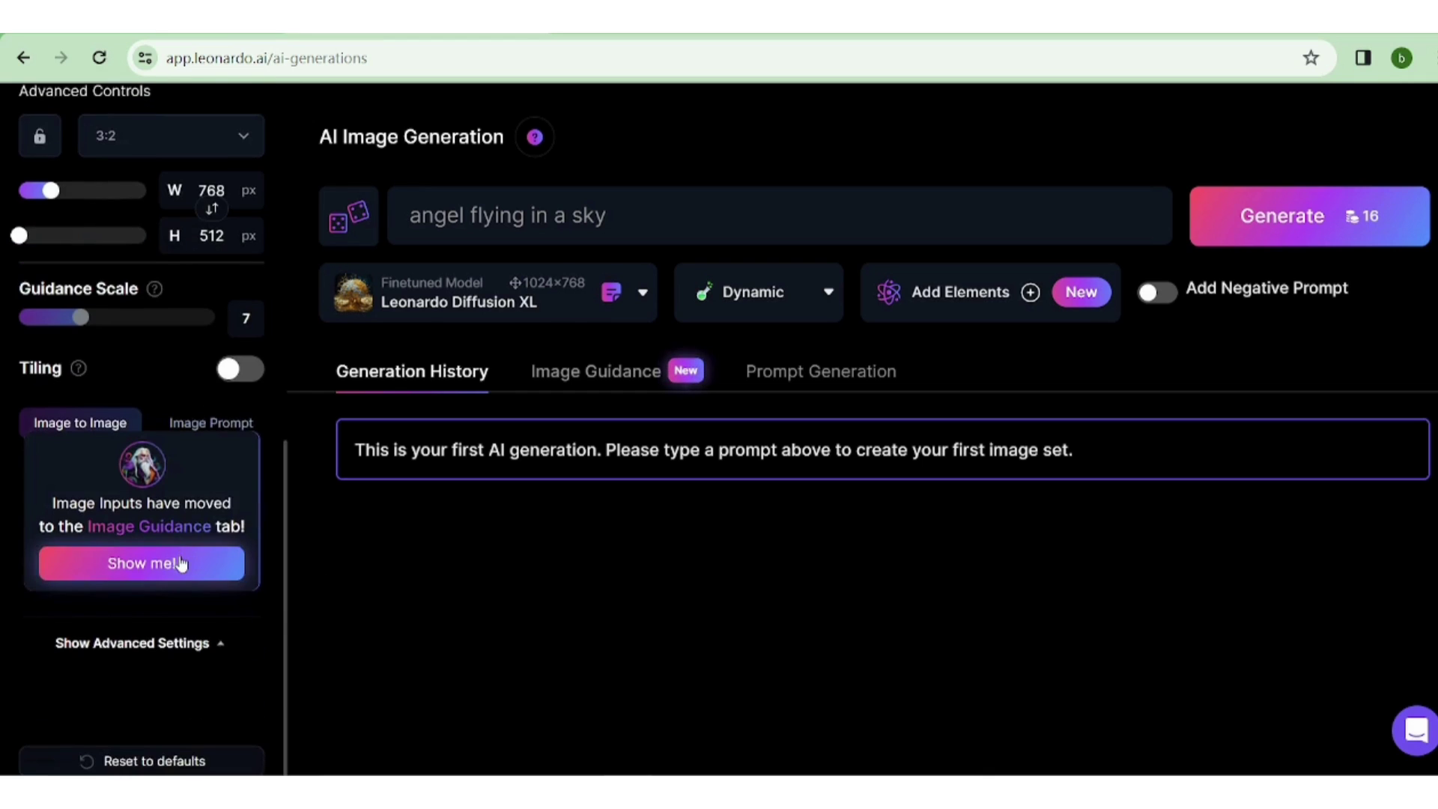
pyautogui.scroll(1, 180, 563)
pyautogui.scroll(2, 180, 562)
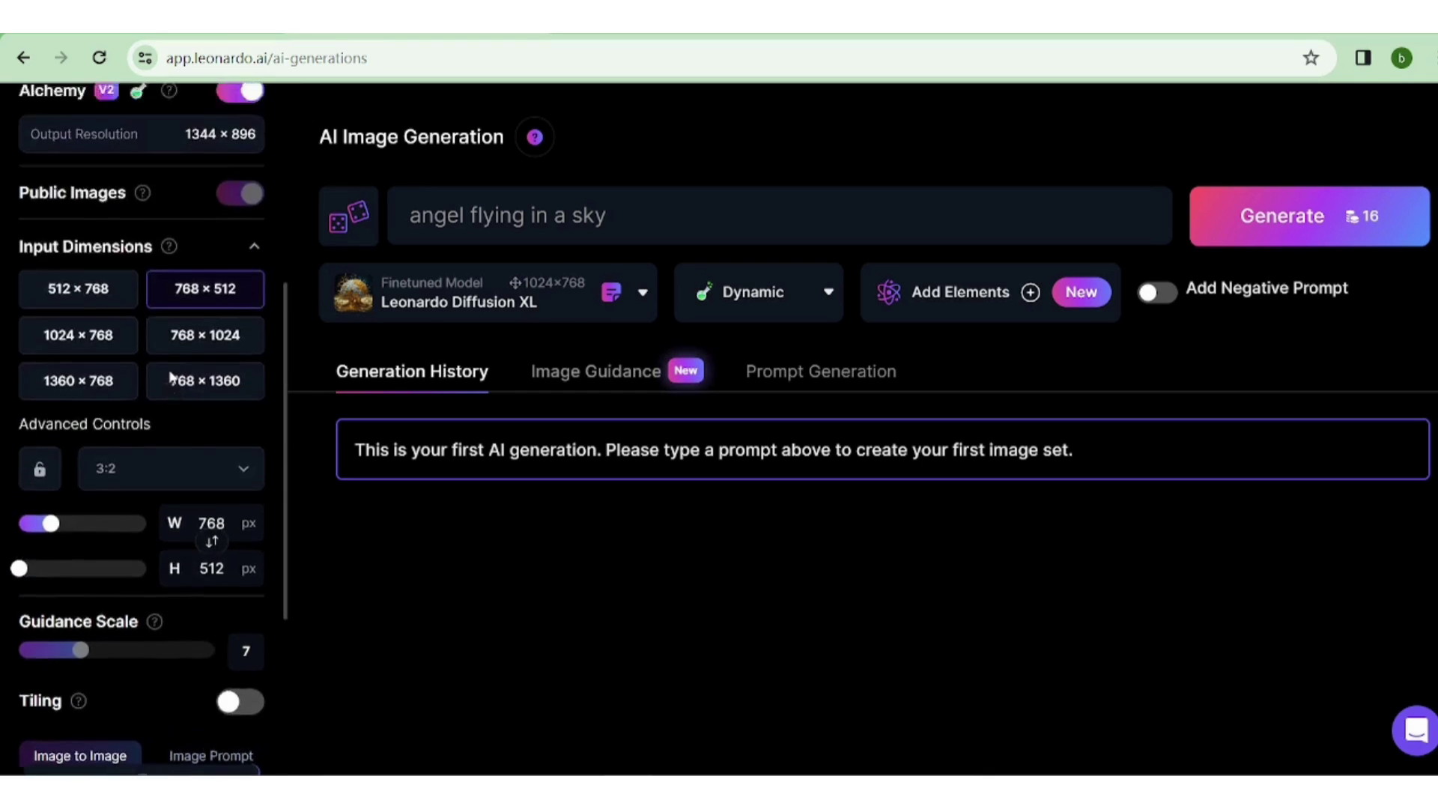
pyautogui.scroll(3, 180, 562)
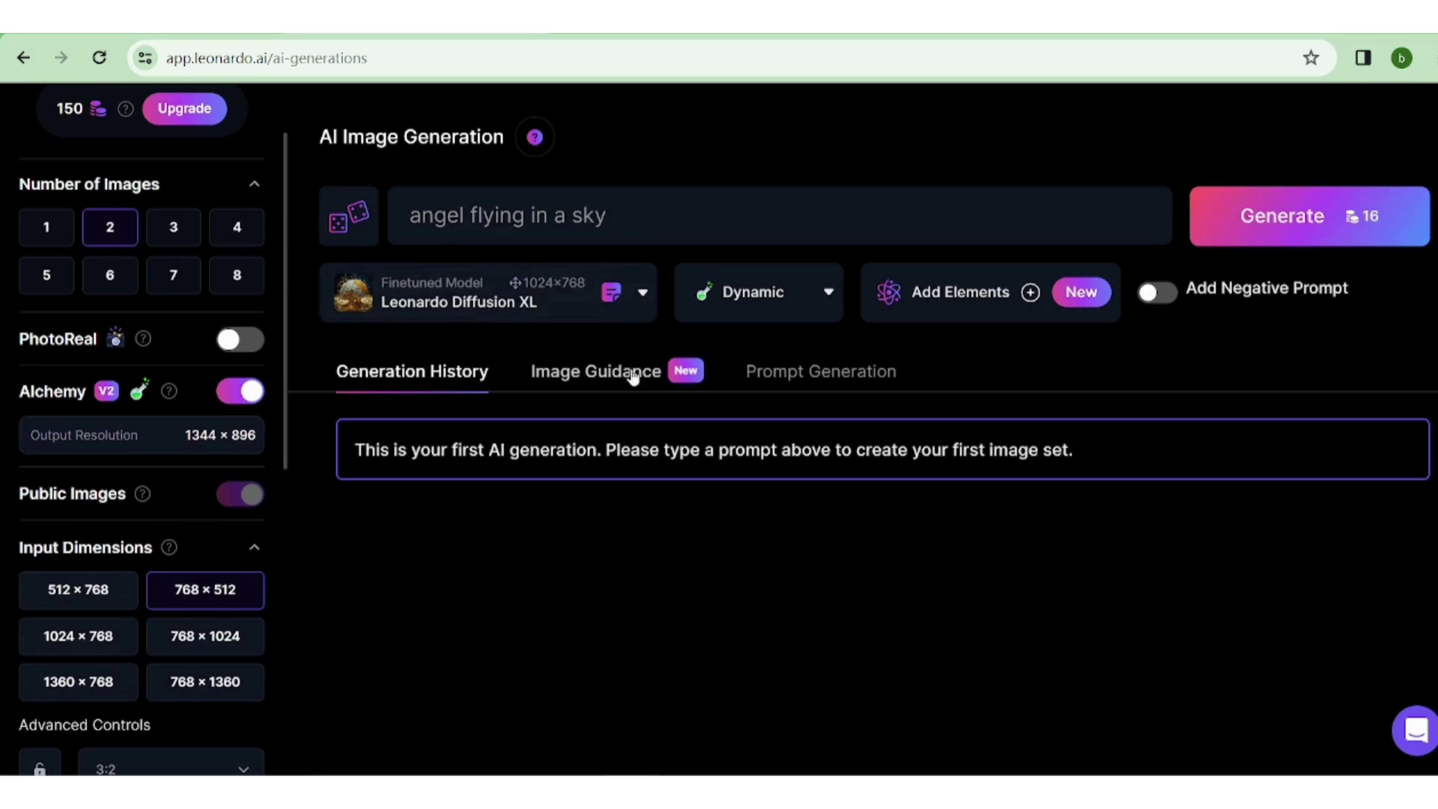
# - Generate the two angel-flying-in-a-sky images
pyautogui.click(1272, 223)
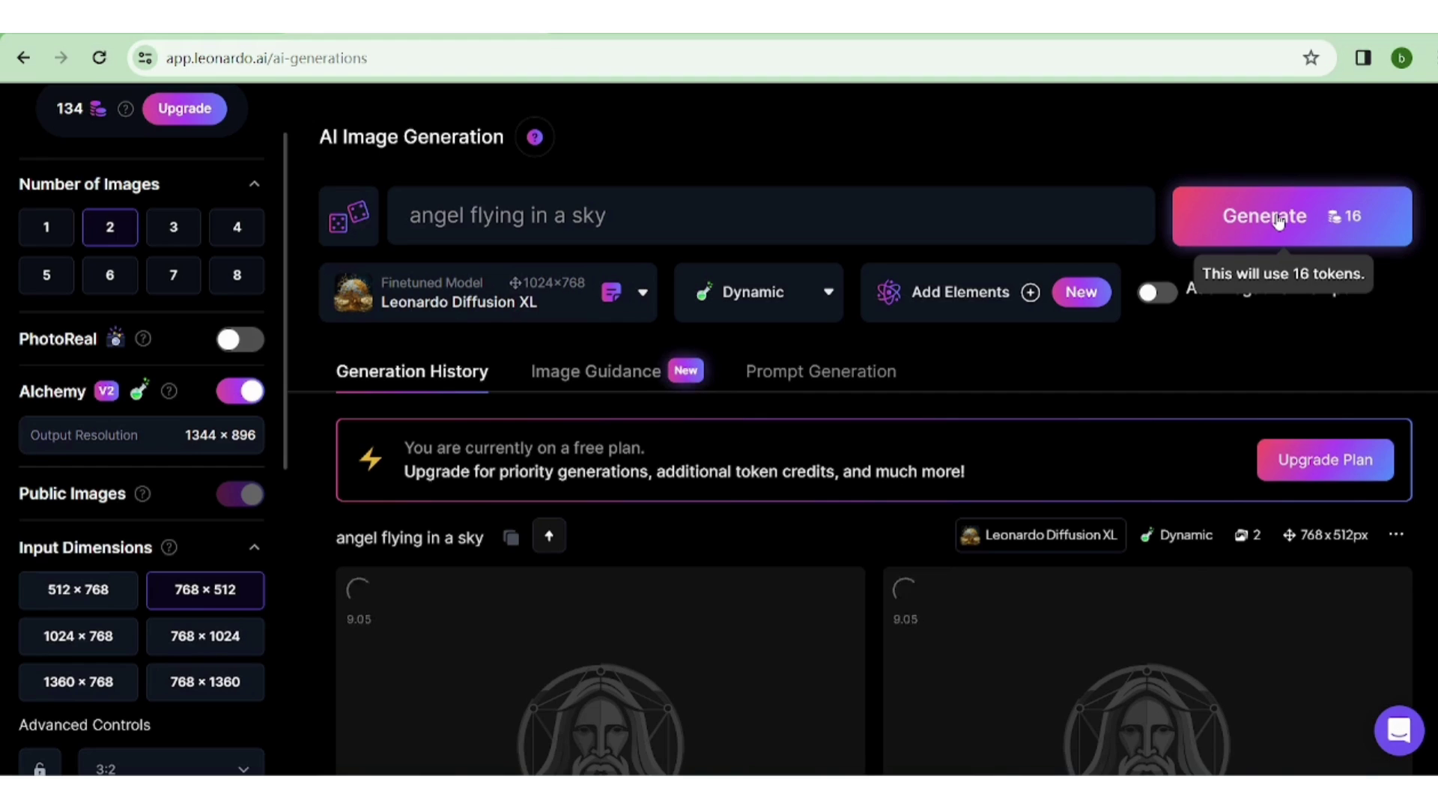
pyautogui.scroll(-2, 1127, 353)
pyautogui.scroll(-1, 1127, 345)
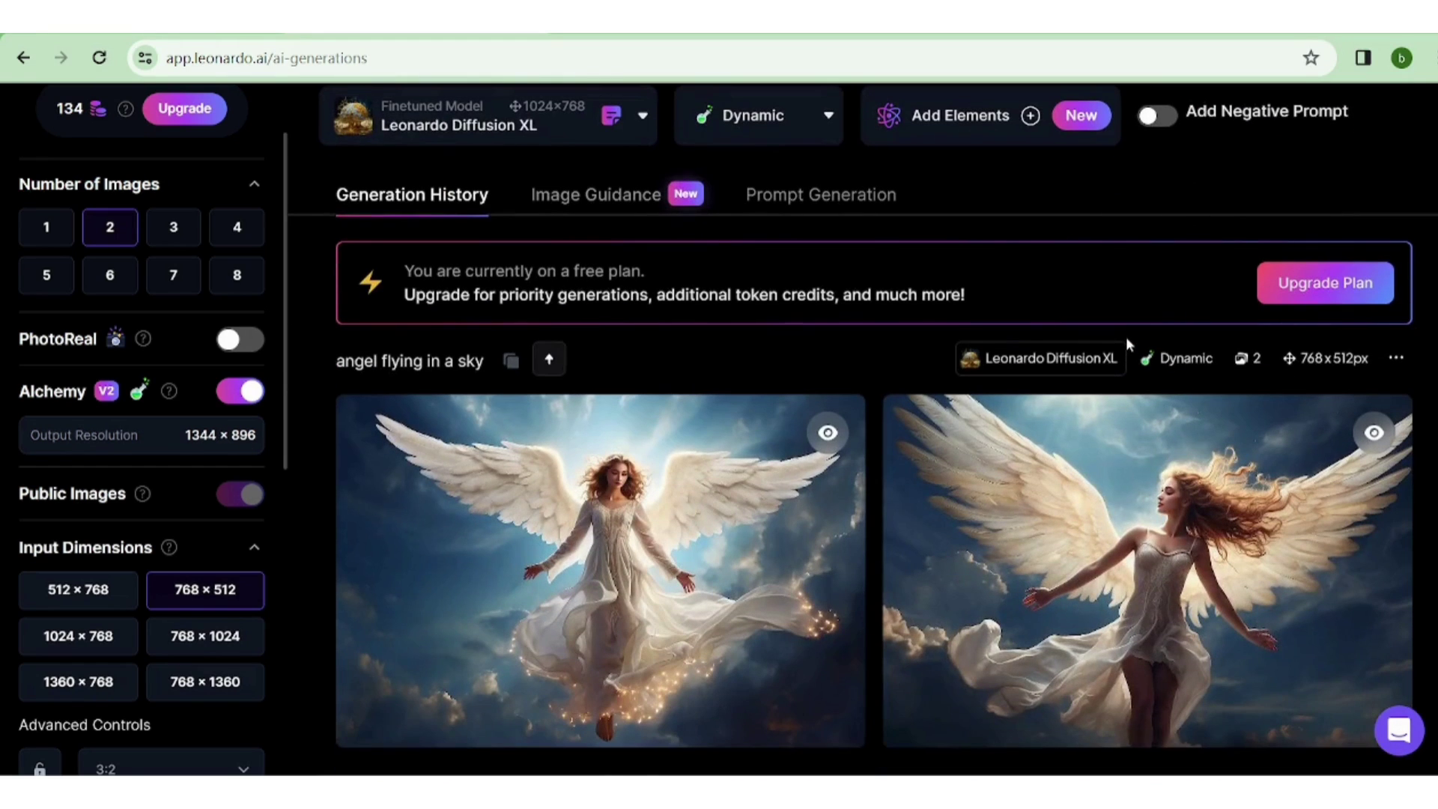
pyautogui.scroll(2, 1128, 344)
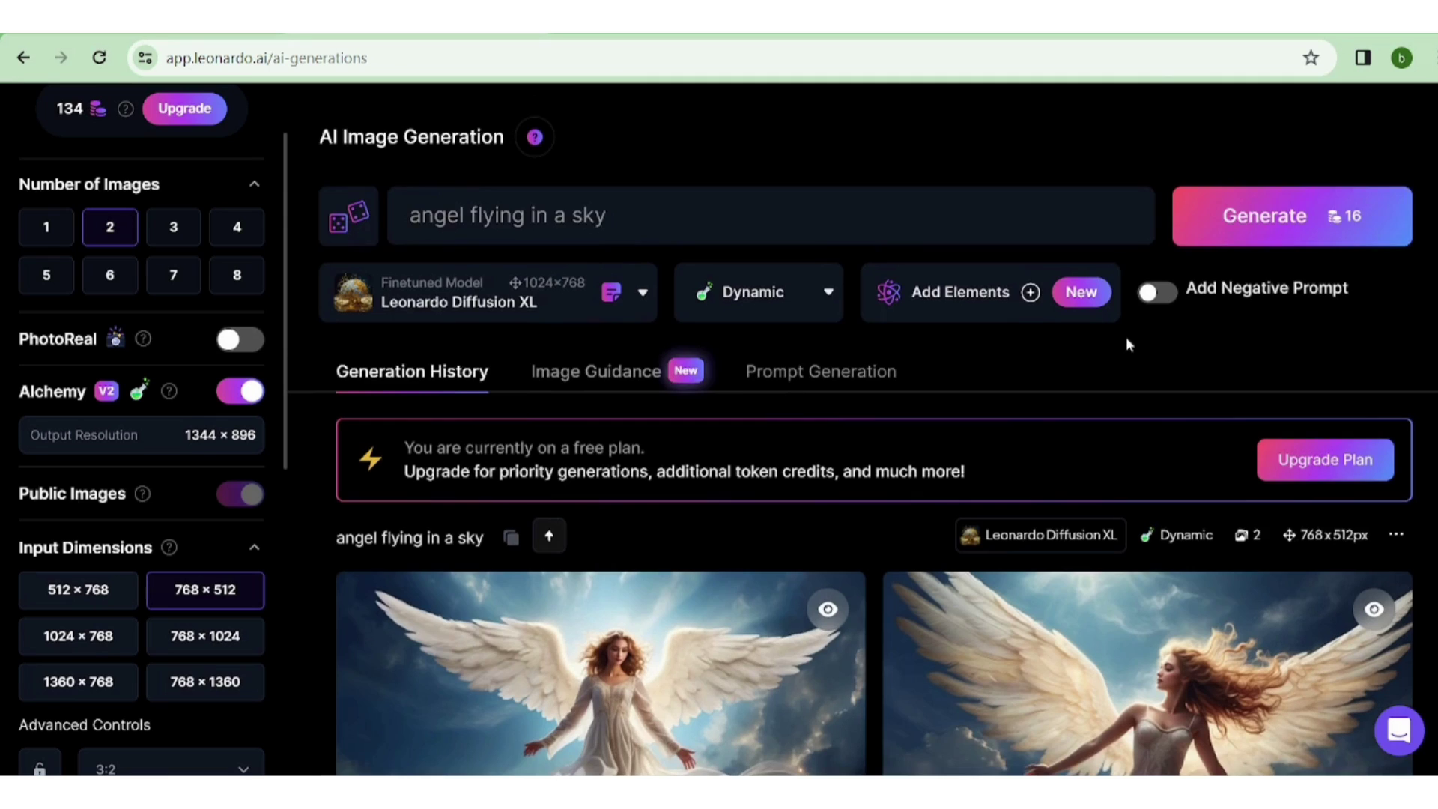
pyautogui.scroll(-2, 1128, 344)
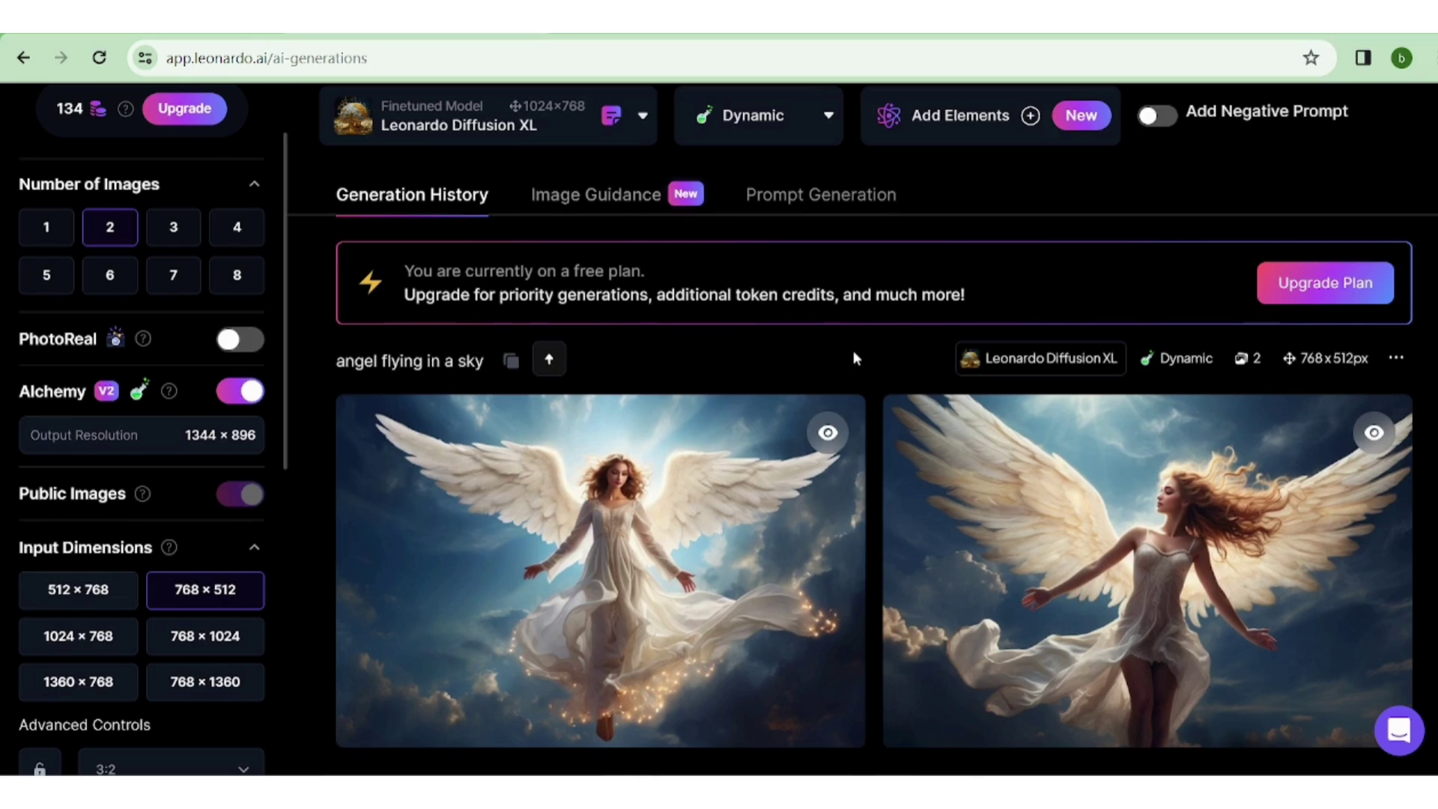
pyautogui.scroll(1, 853, 352)
pyautogui.scroll(-1, 853, 351)
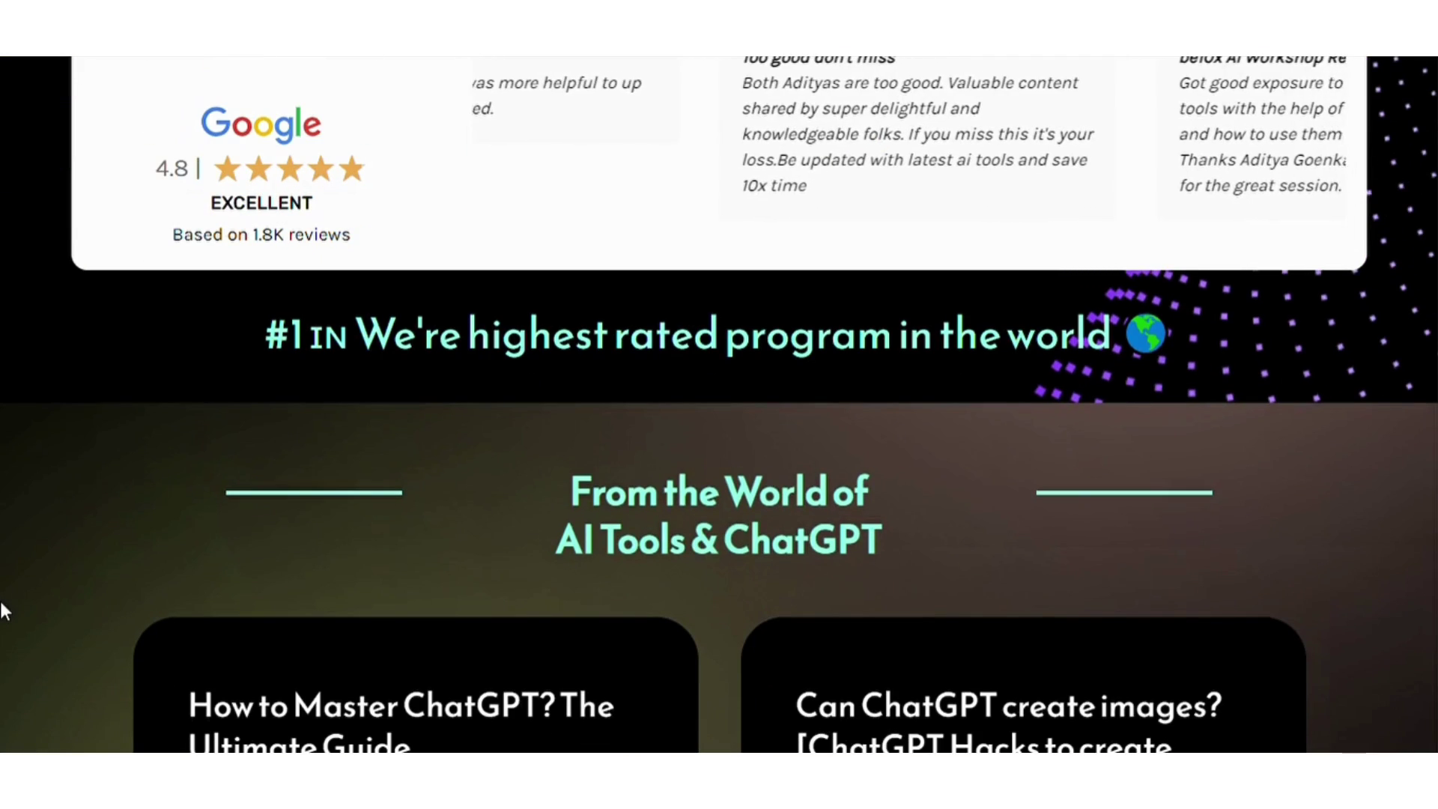
pyautogui.scroll(-2, 1, 610)
pyautogui.scroll(-2, 2, 610)
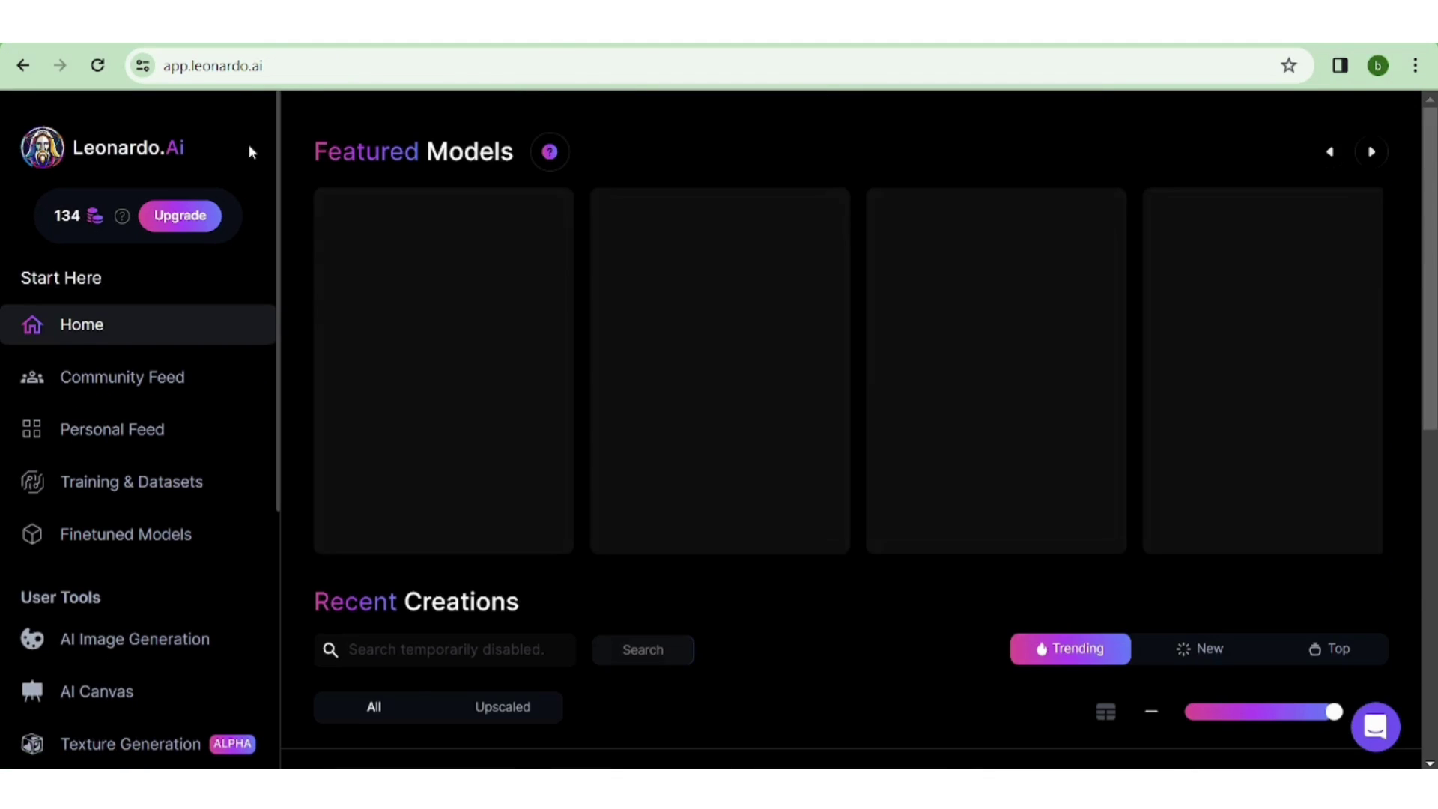
# - Go to the Training & Datasets page from the Finetuned Models section
pyautogui.click(239, 534)
pyautogui.click(238, 484)
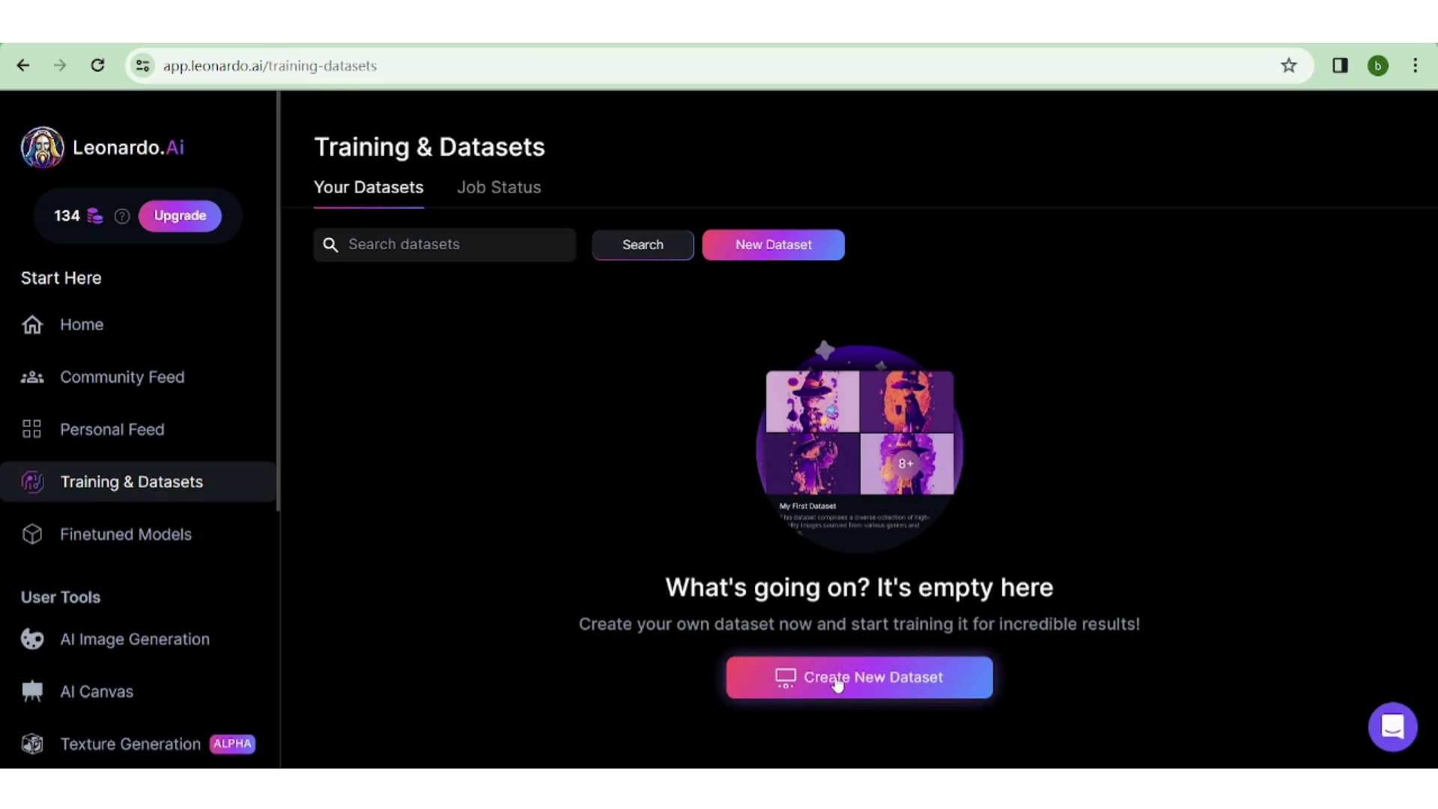
# - Create dataset 'Robert1' with the description 'a buisnessman with rich look'
pyautogui.click(892, 681)
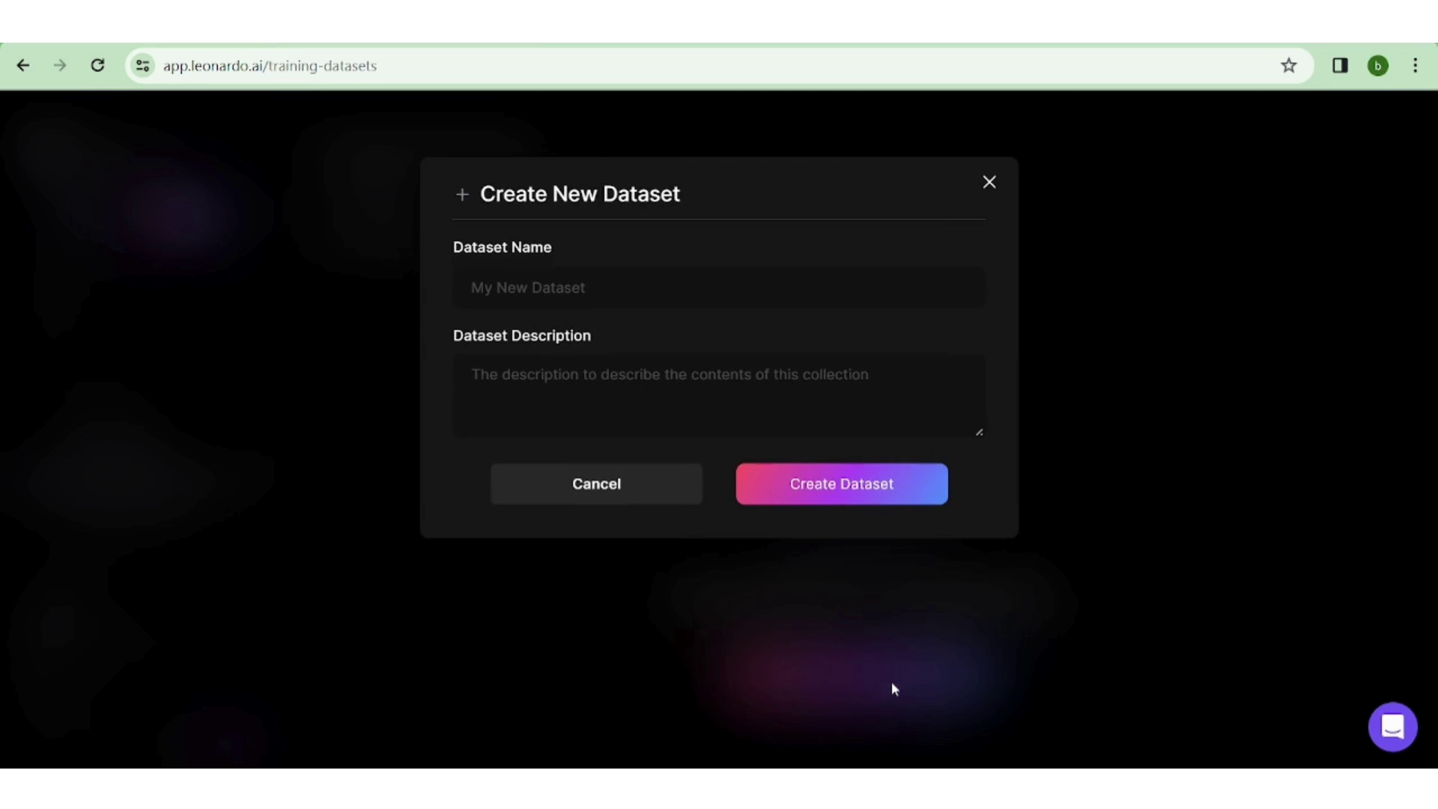
pyautogui.click(577, 289)
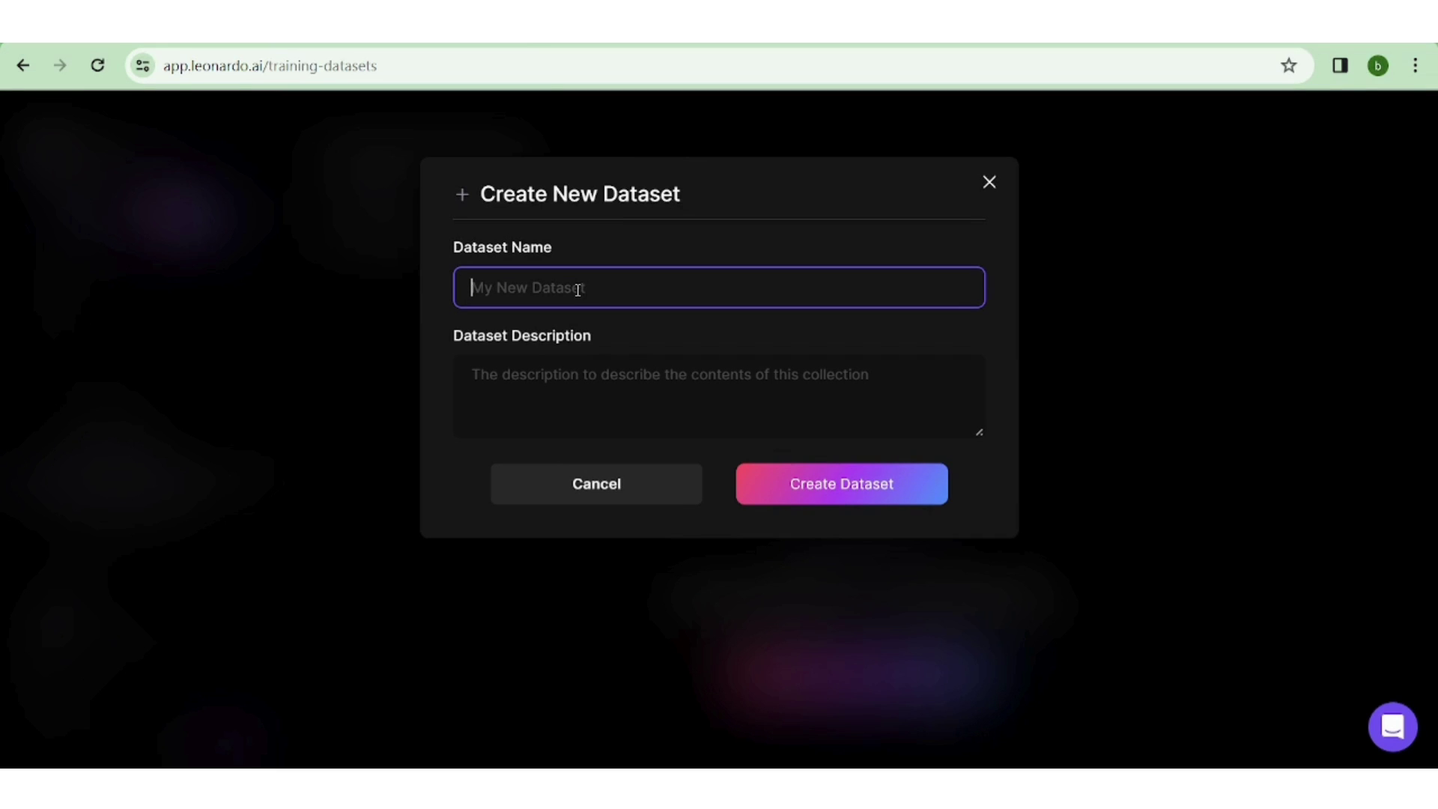
pyautogui.write('Ro')
pyautogui.write('bert')
pyautogui.write('1')
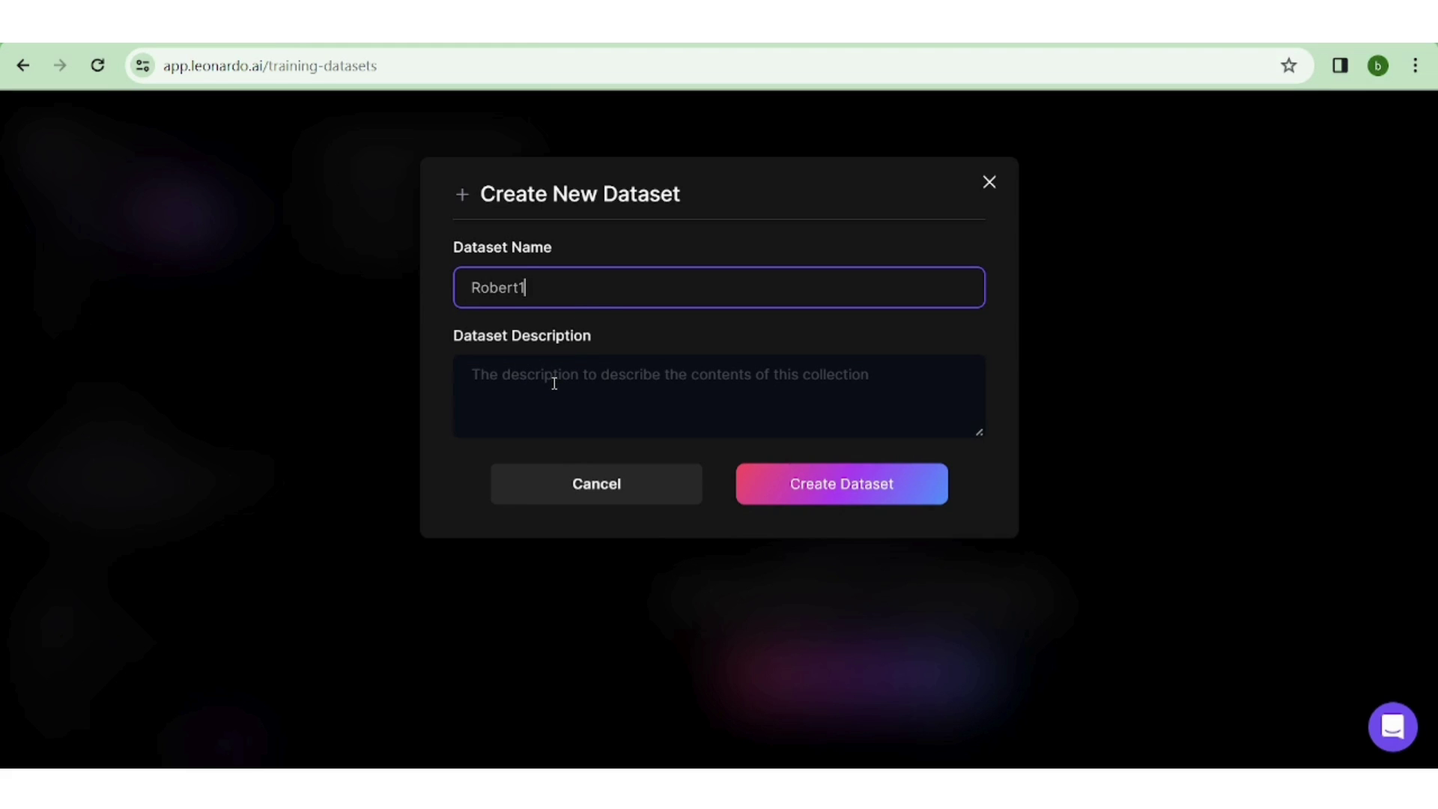
pyautogui.click(597, 379)
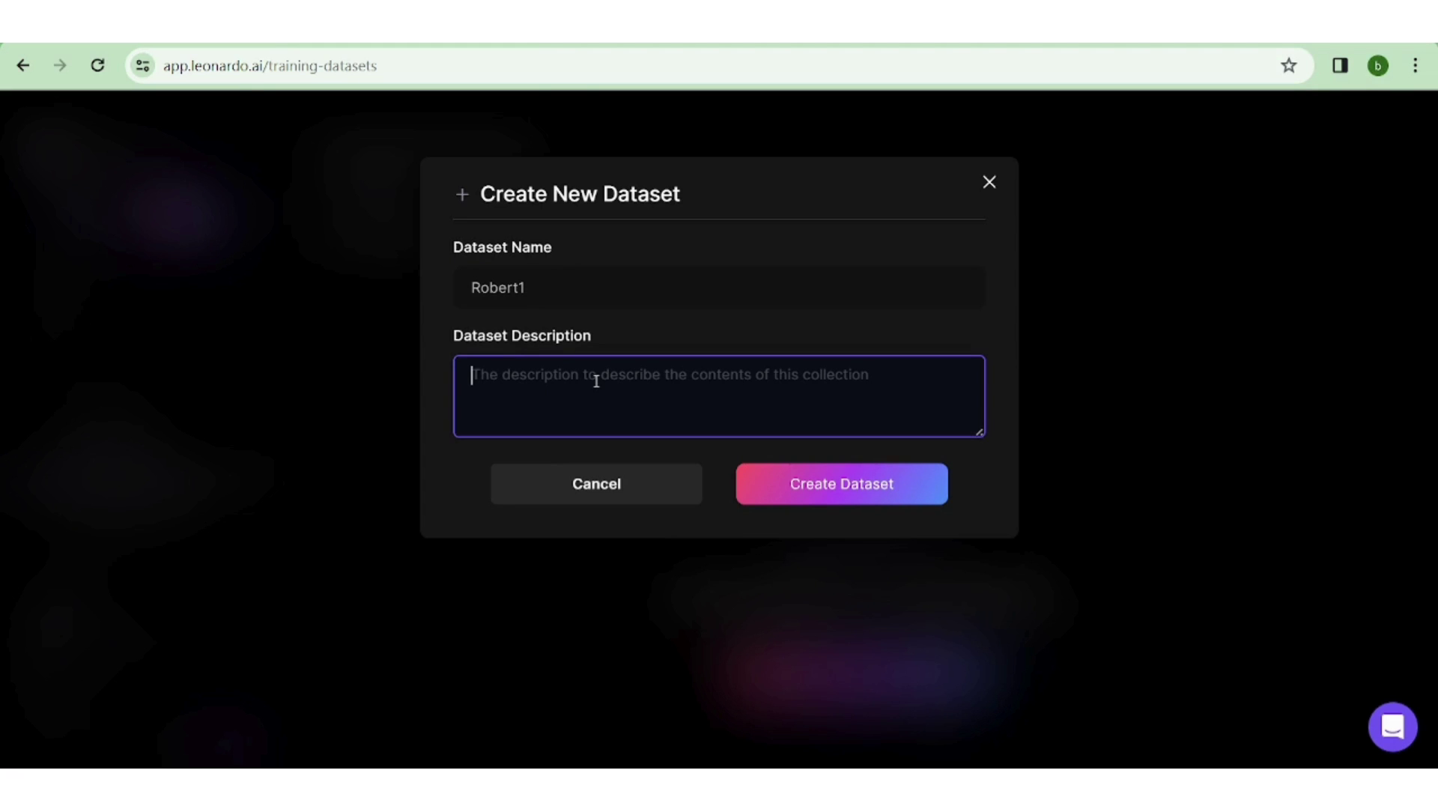
pyautogui.write('a bui')
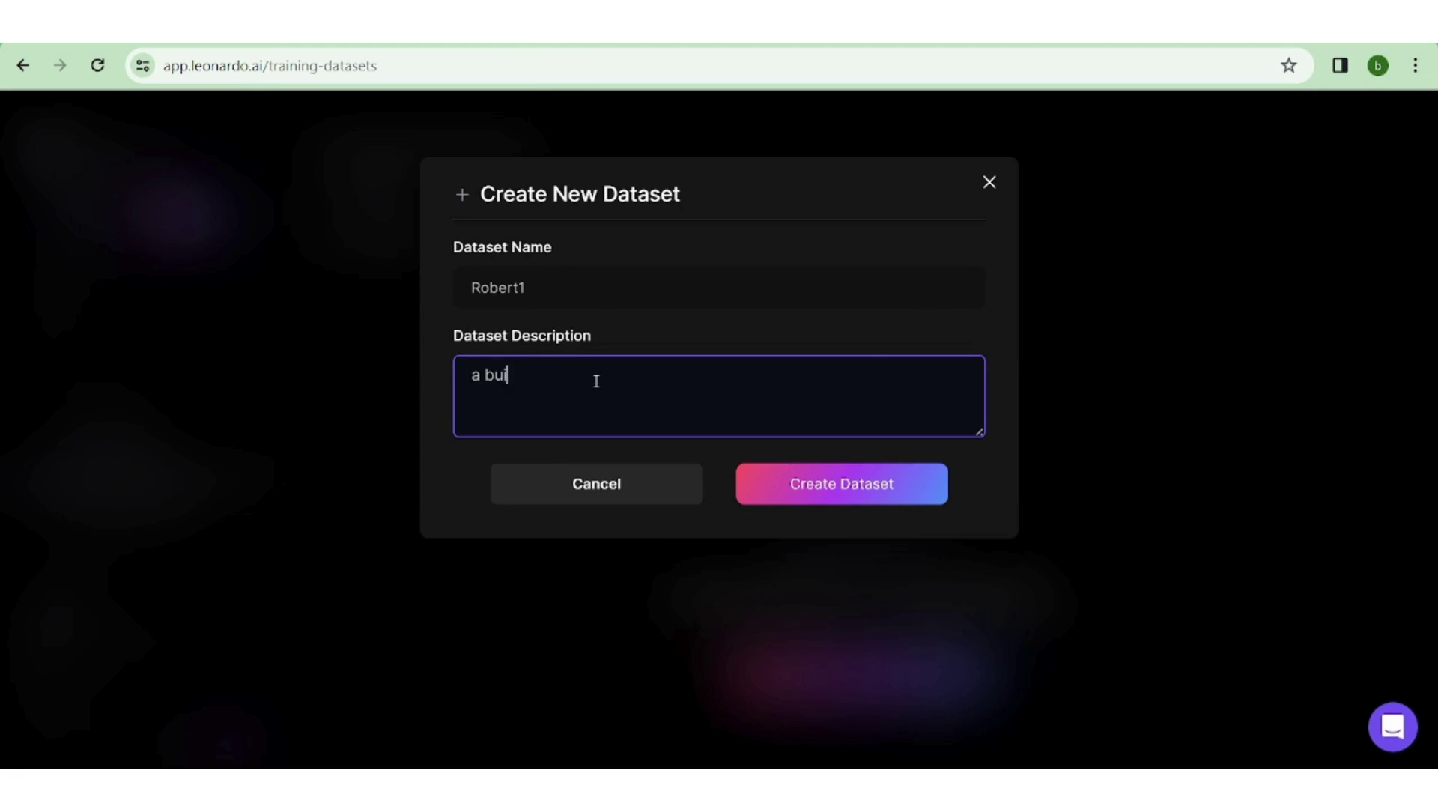
pyautogui.write('sness')
pyautogui.write('man wi')
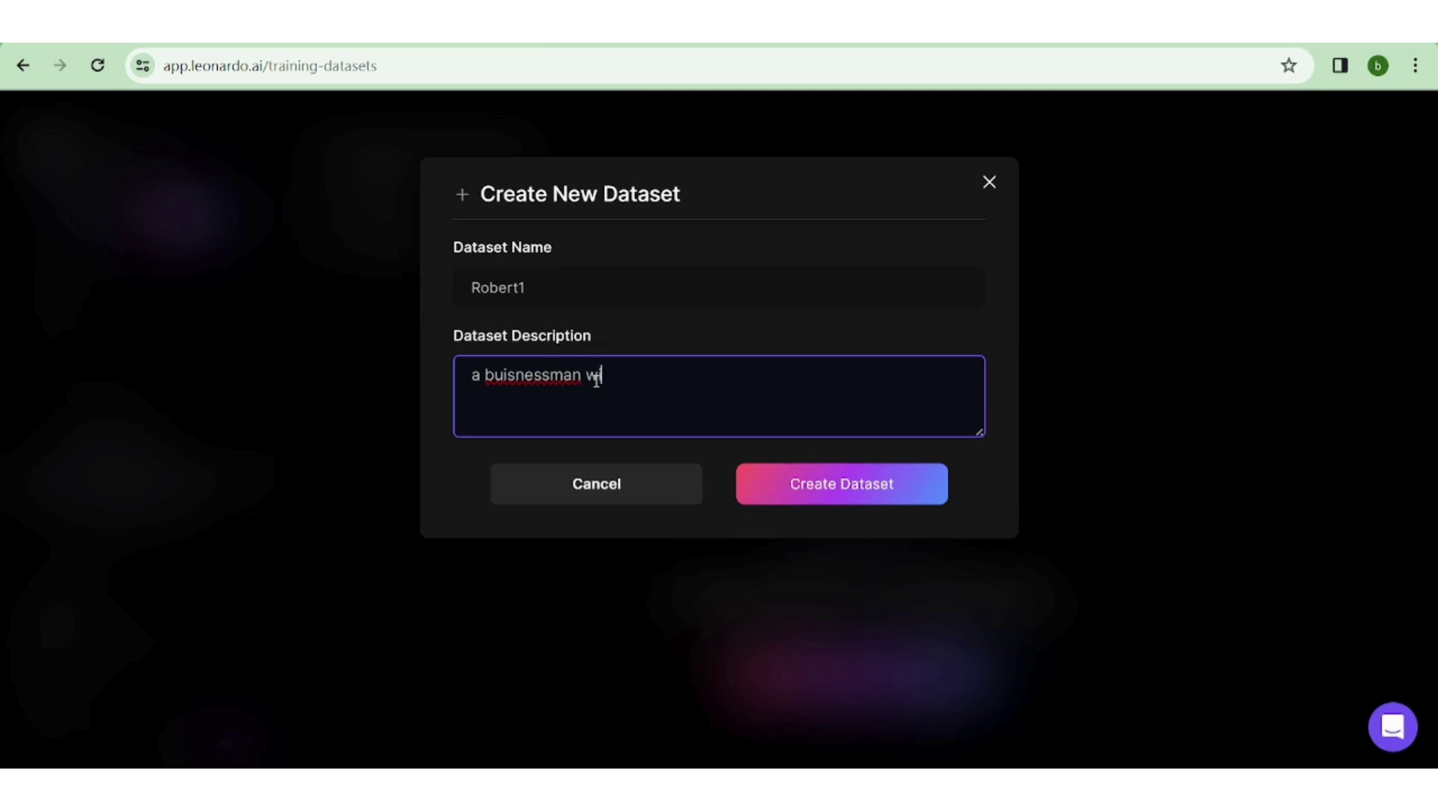
pyautogui.write('th ')
pyautogui.write('ric')
pyautogui.write('h look')
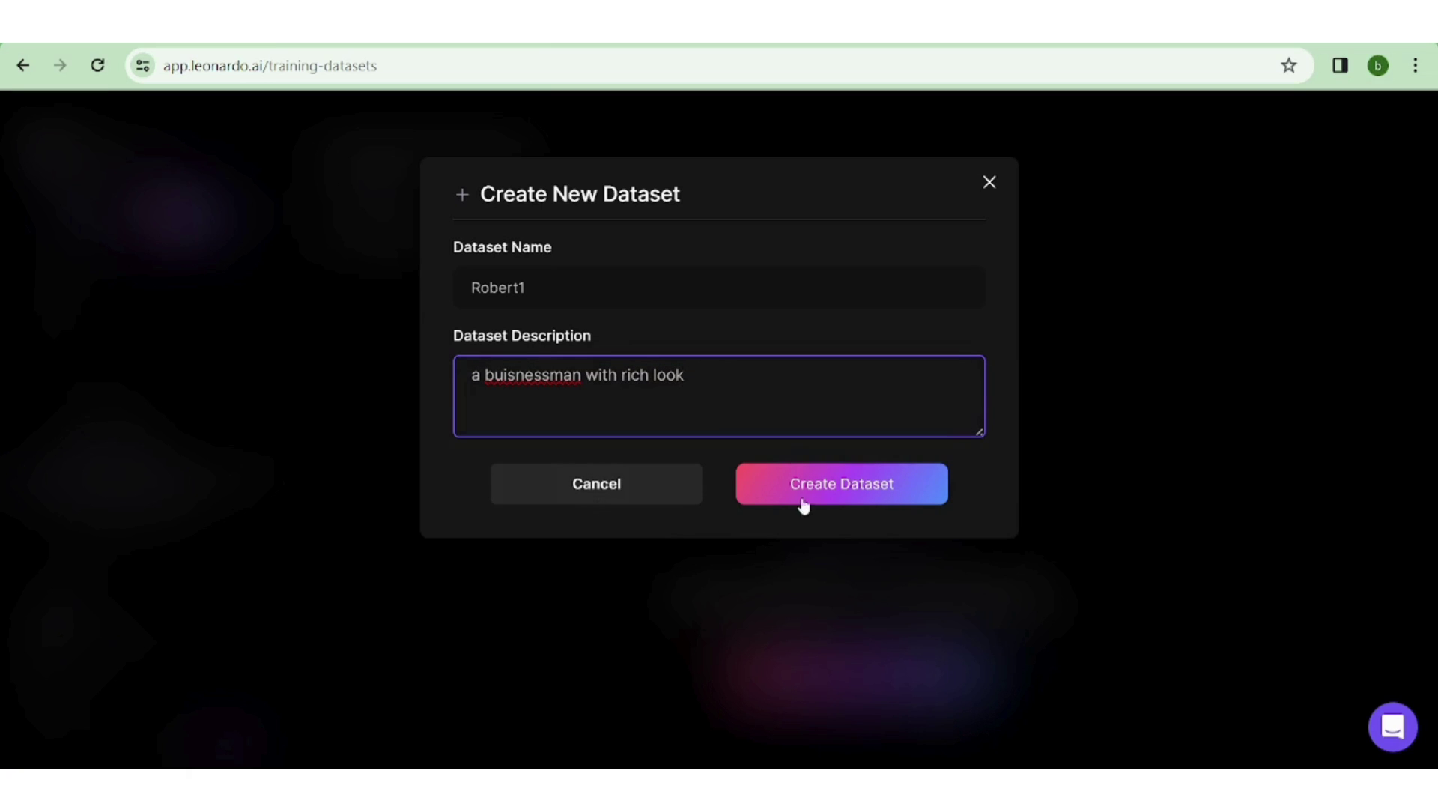
pyautogui.click(829, 488)
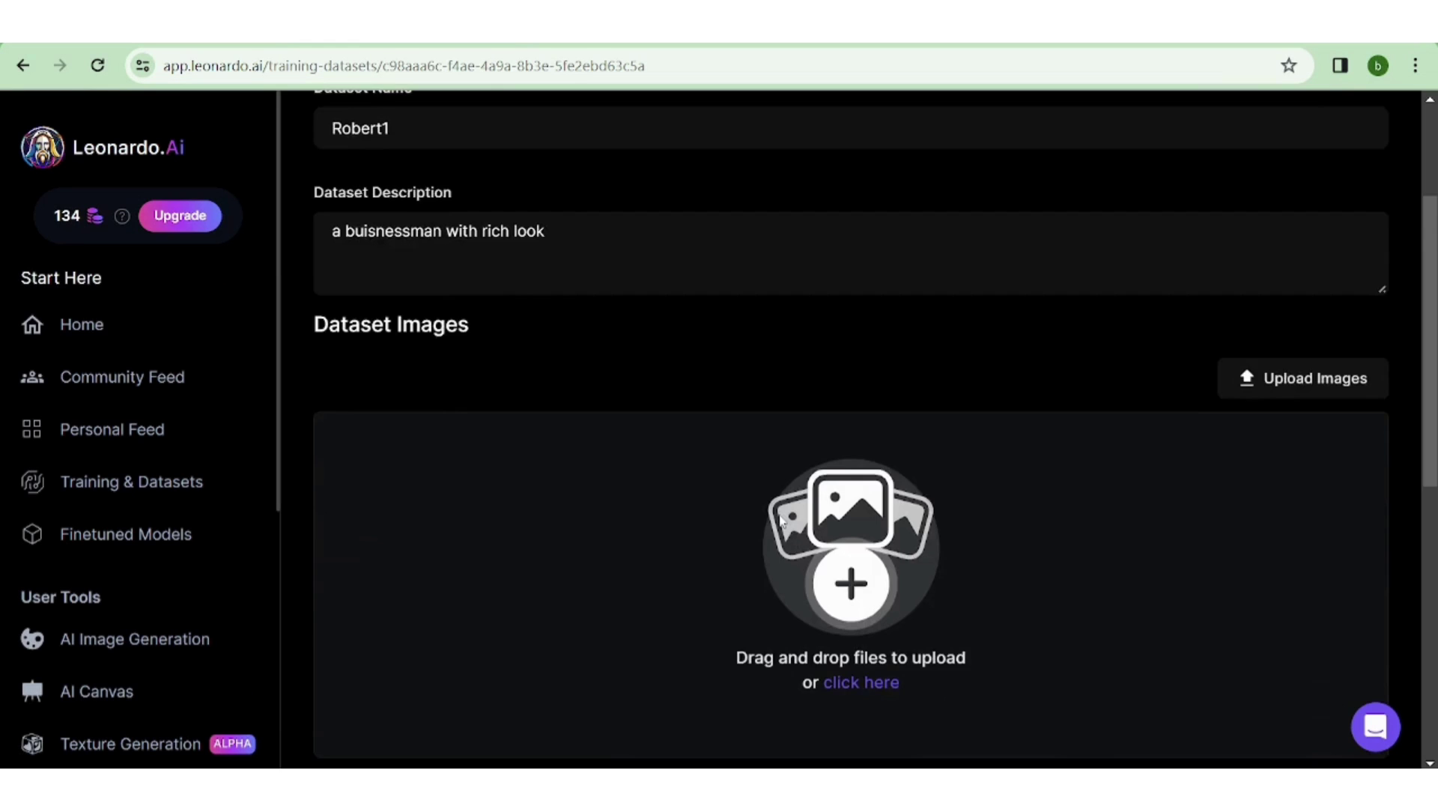
pyautogui.scroll(-1, 776, 517)
pyautogui.scroll(-1, 776, 517)
pyautogui.scroll(-2, 725, 517)
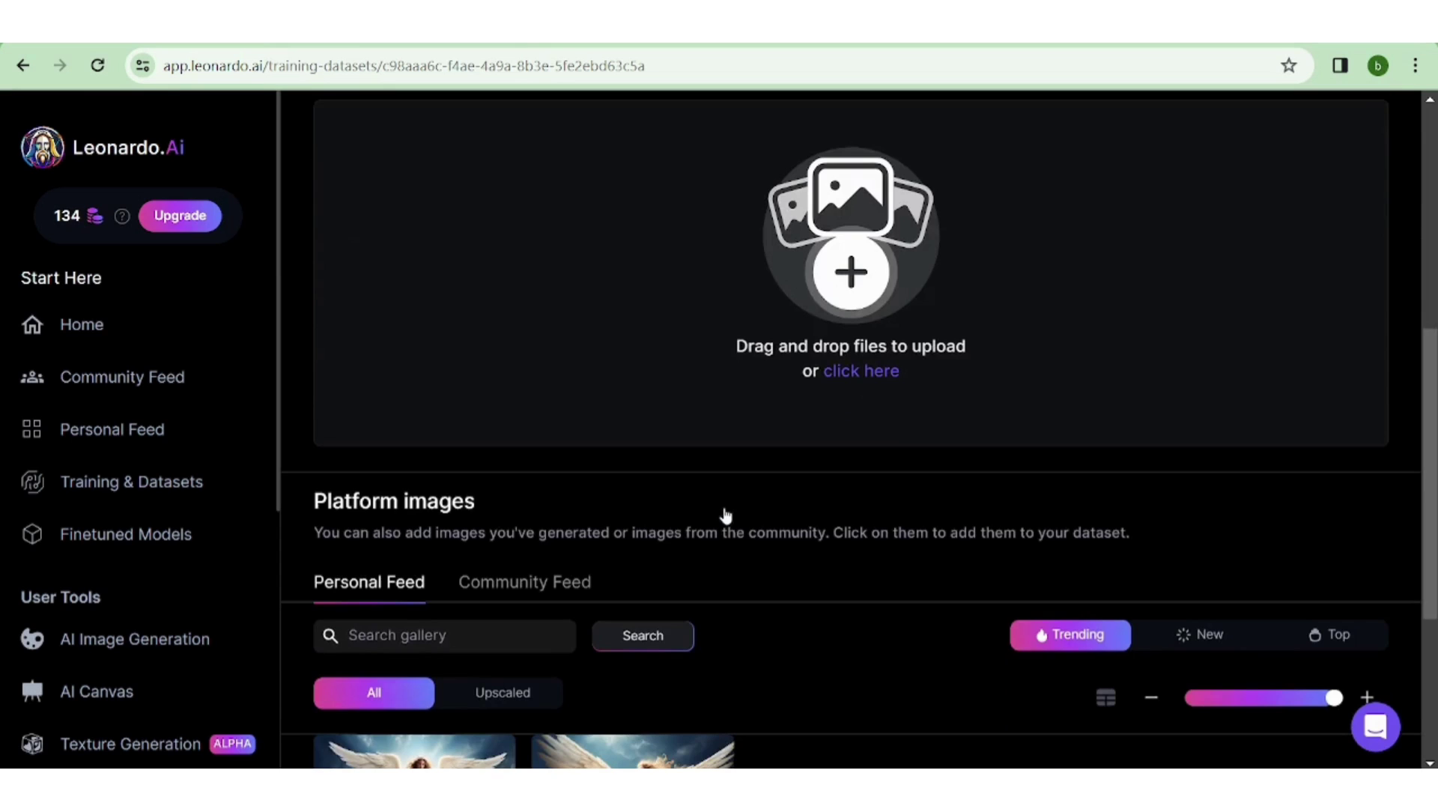
pyautogui.scroll(-1, 725, 516)
pyautogui.scroll(2, 725, 515)
pyautogui.scroll(1, 725, 515)
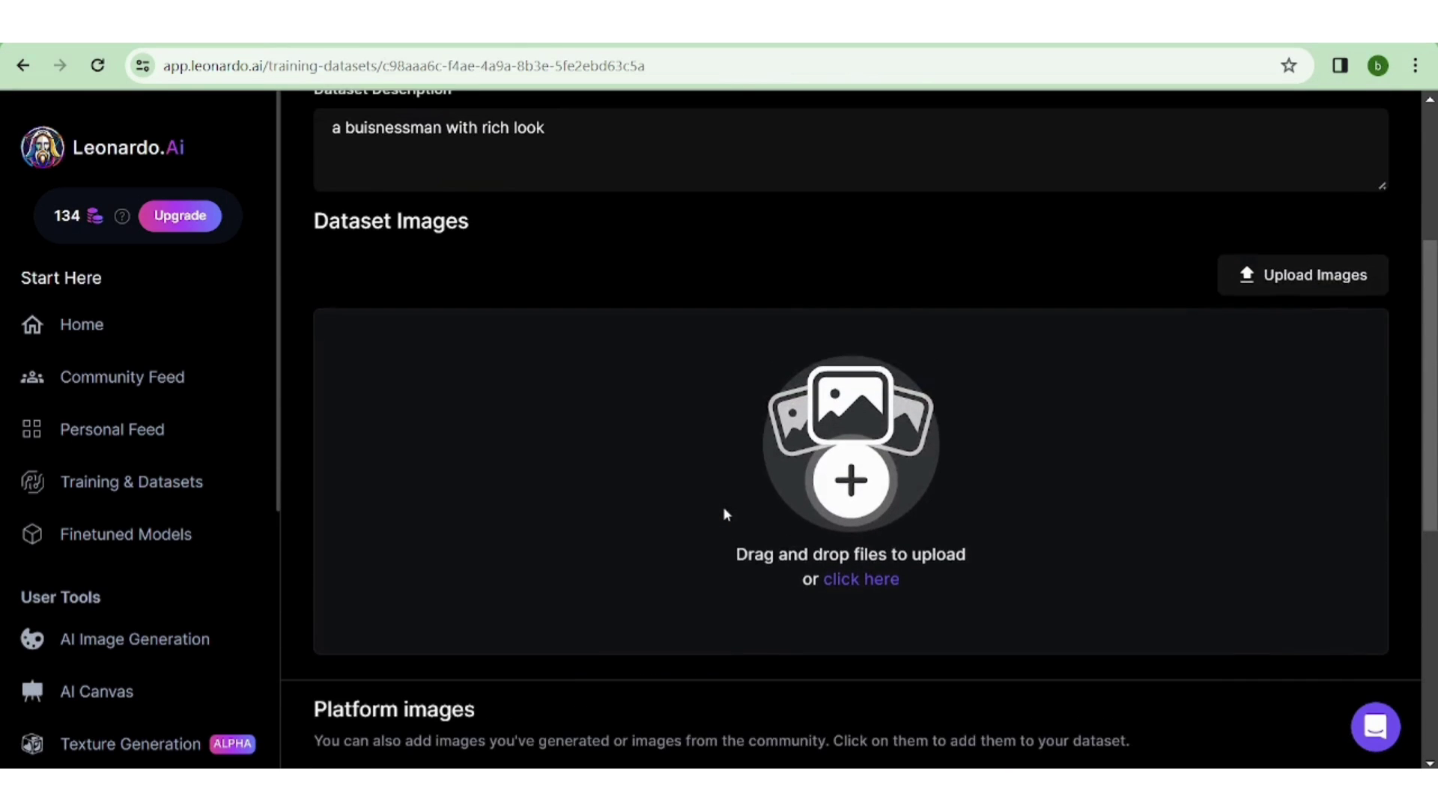
pyautogui.scroll(1, 724, 516)
pyautogui.scroll(2, 724, 516)
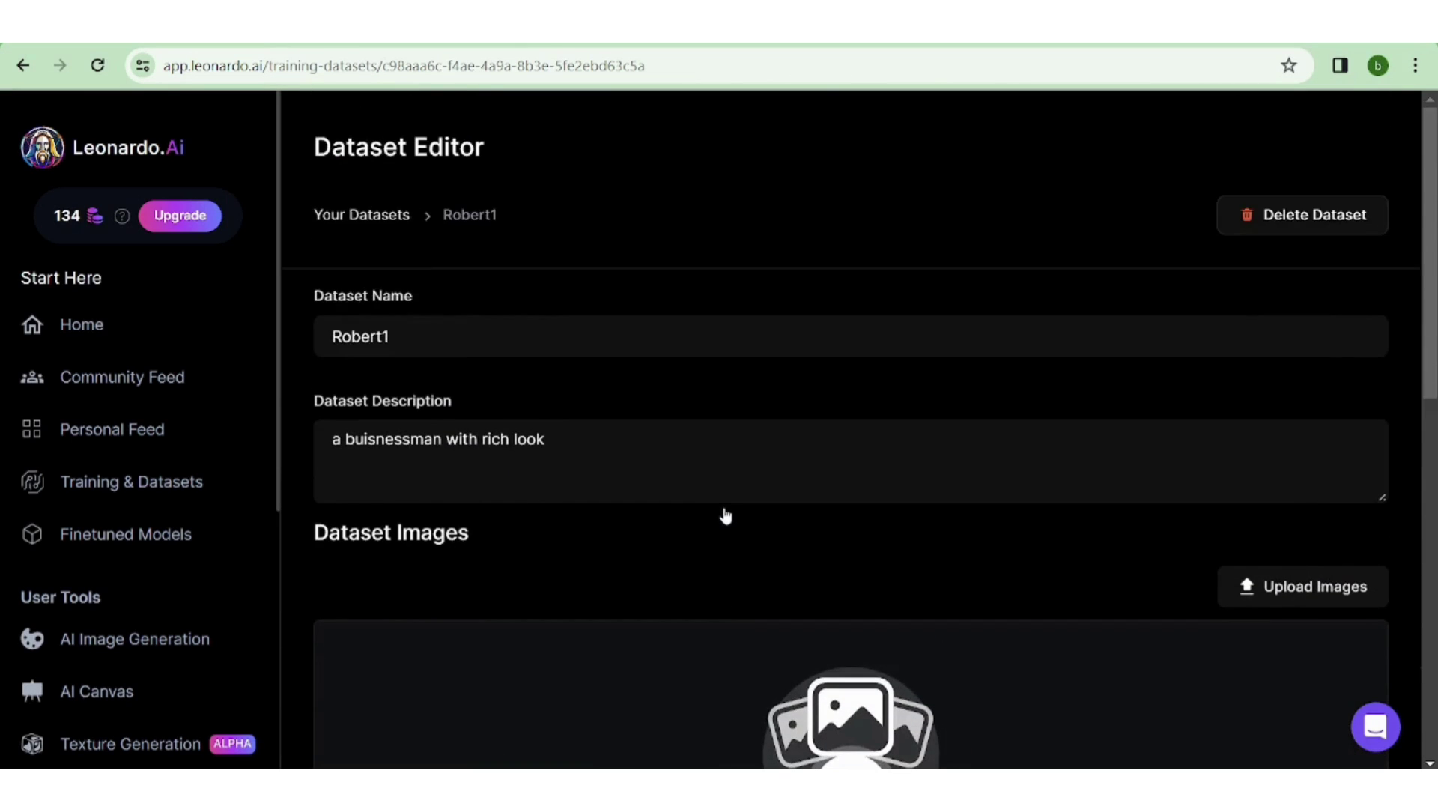
pyautogui.scroll(-2, 724, 516)
pyautogui.scroll(-1, 725, 517)
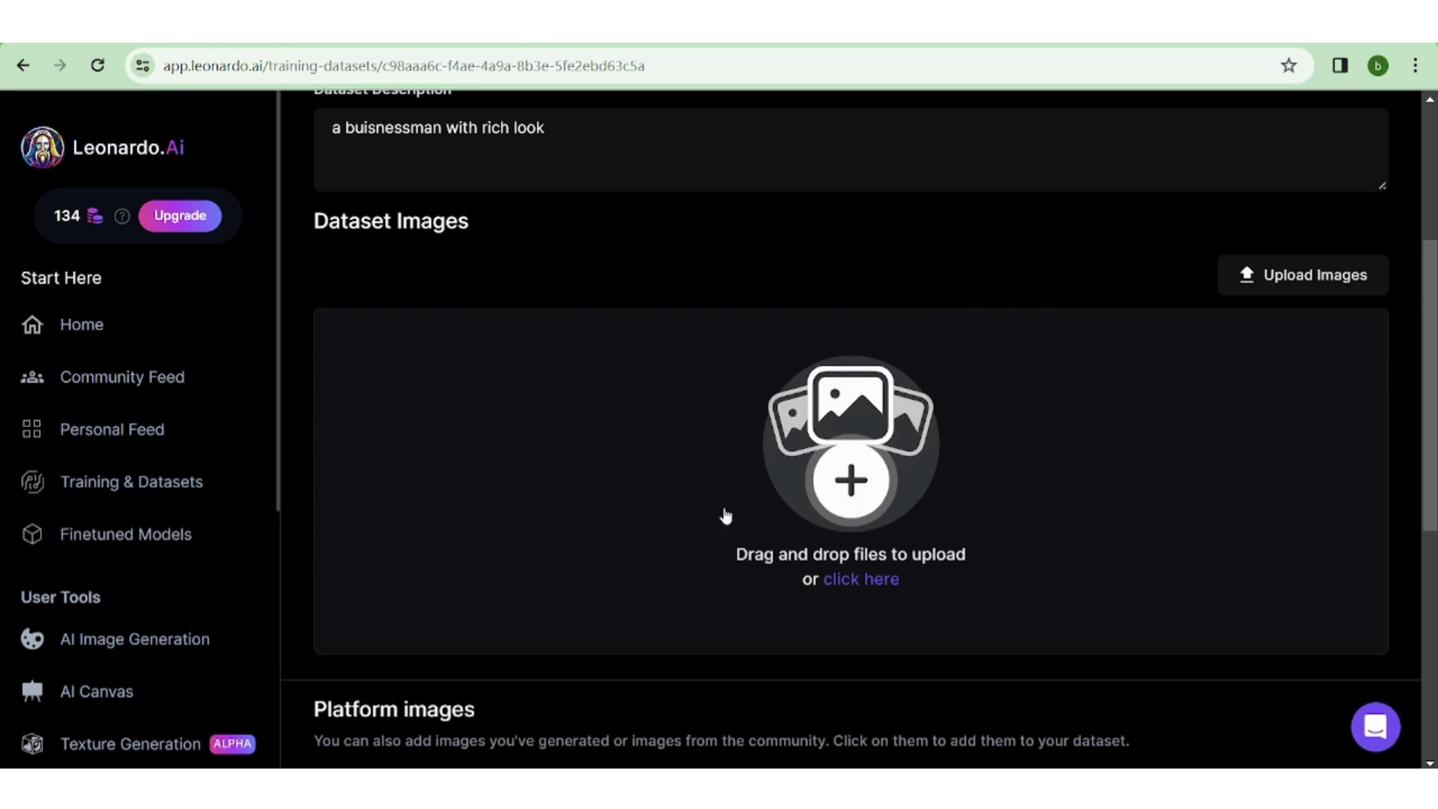
pyautogui.scroll(-1, 725, 516)
pyautogui.scroll(-2, 725, 515)
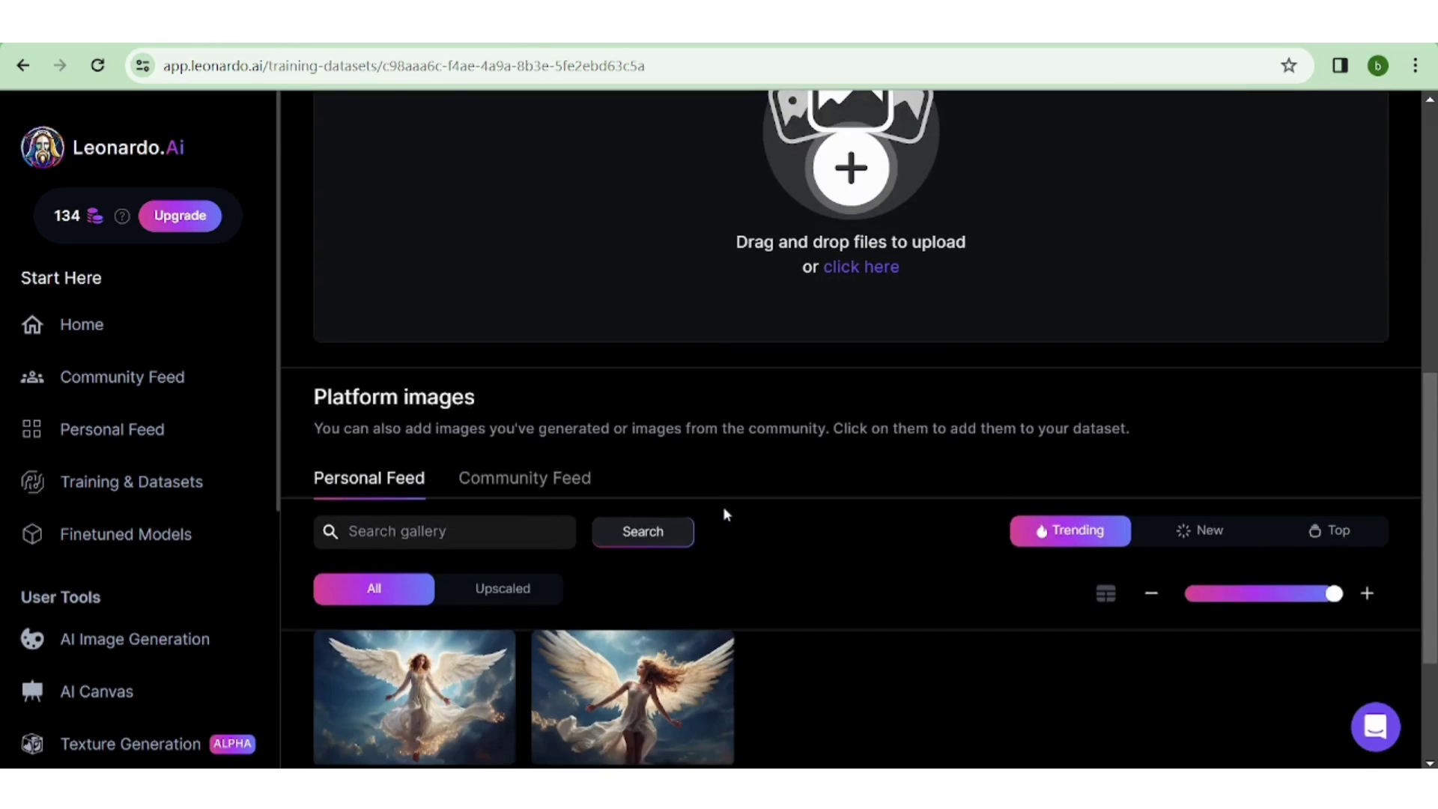
pyautogui.scroll(-1, 724, 515)
pyautogui.scroll(2, 724, 515)
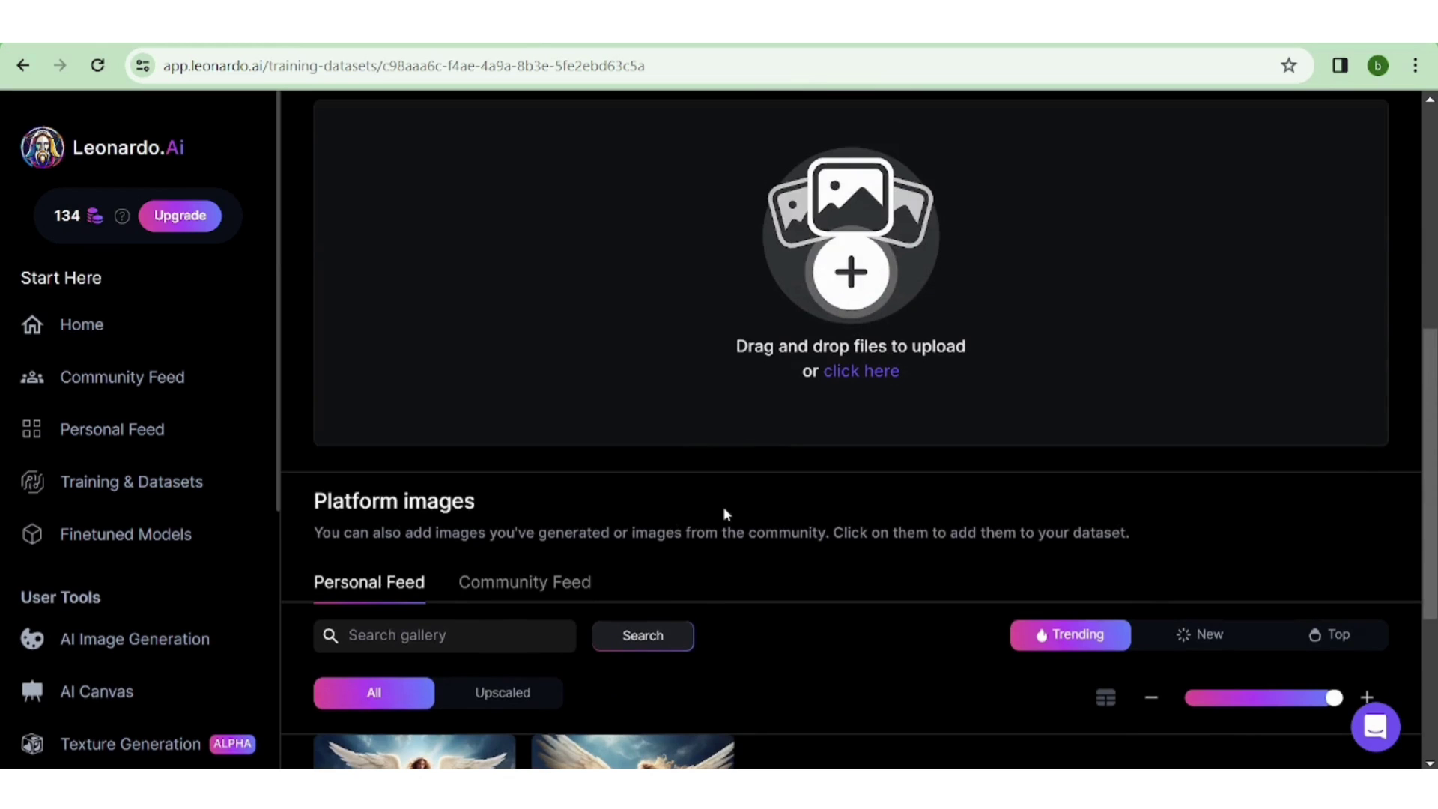
pyautogui.scroll(2, 723, 506)
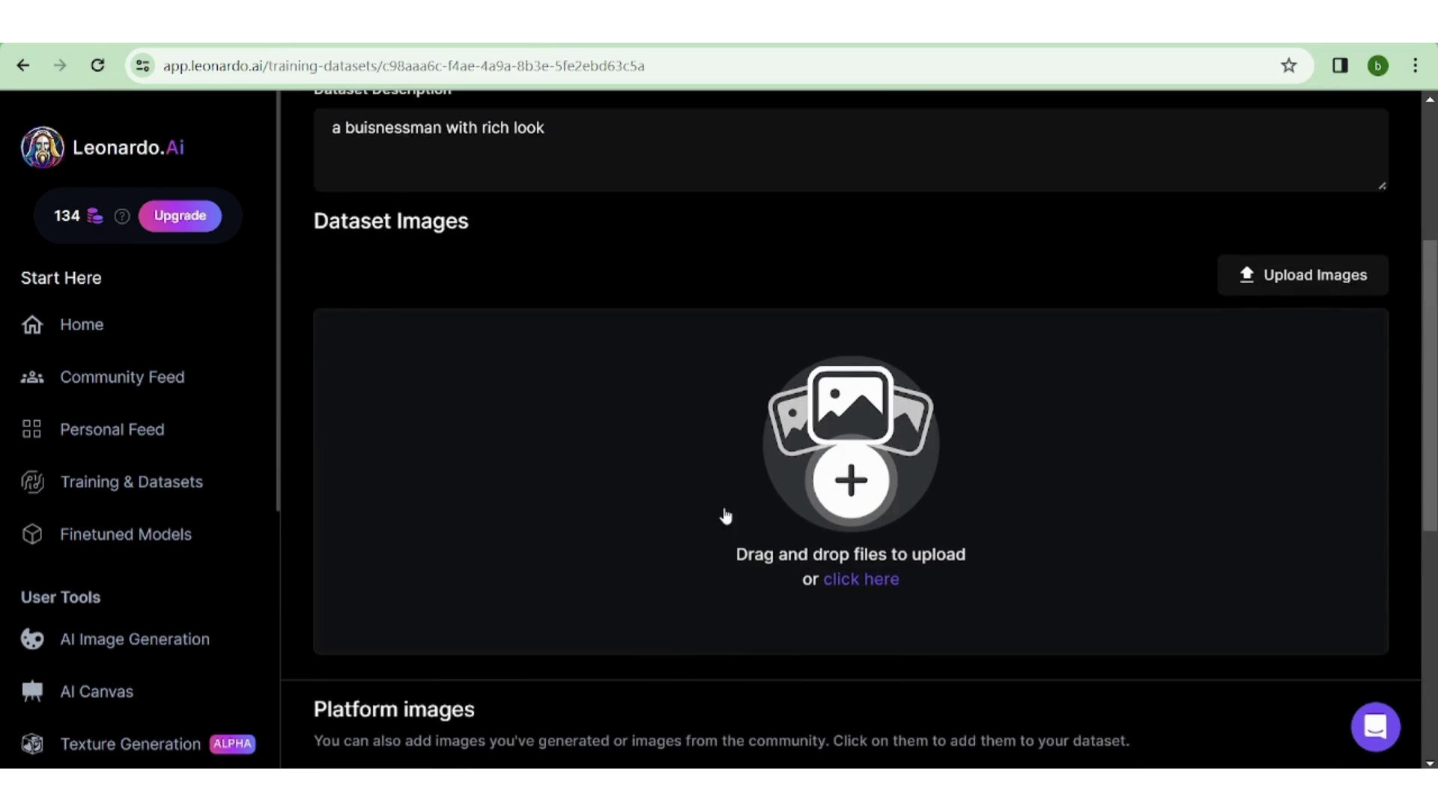
pyautogui.scroll(1, 723, 512)
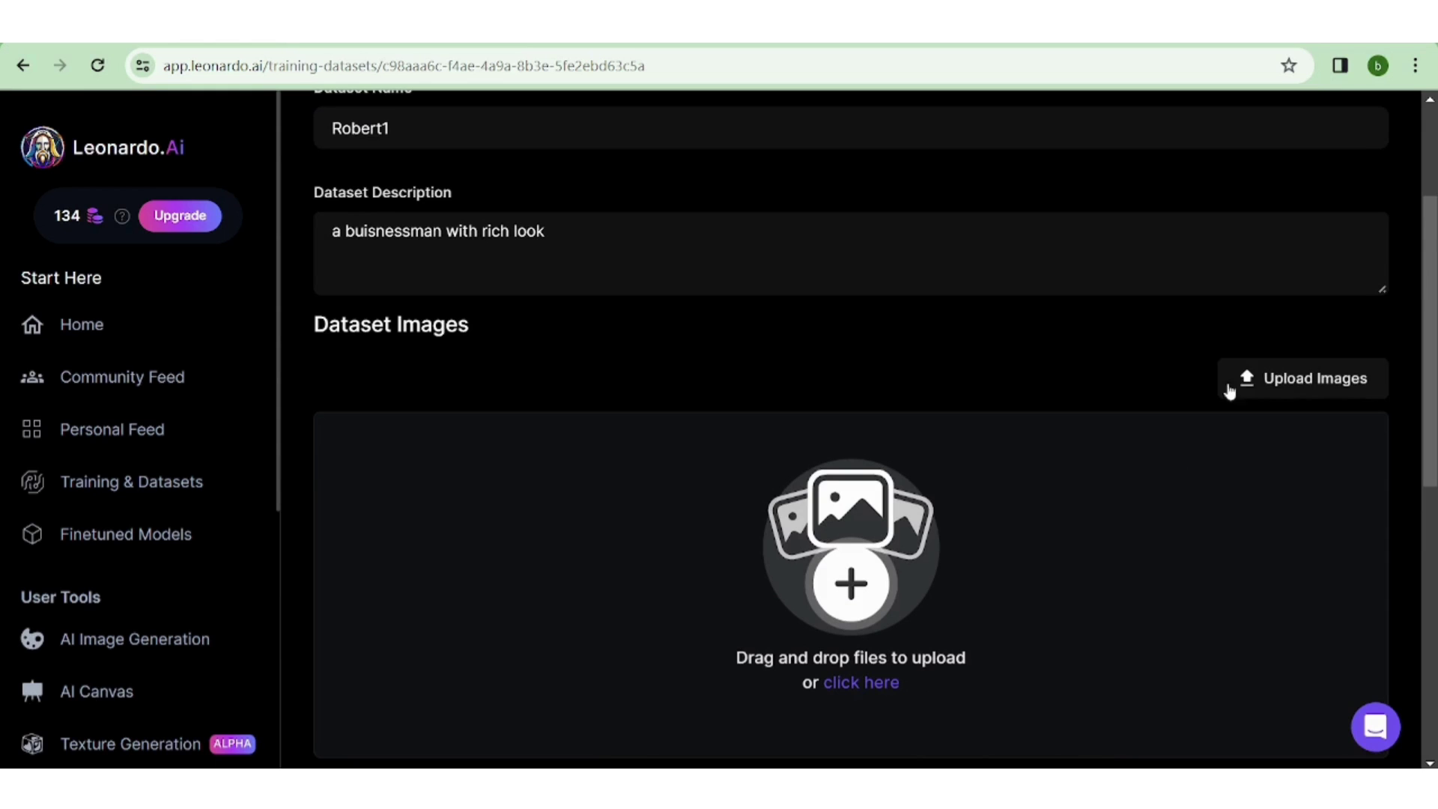
# - Start uploading images from the computer into the Robert1 dataset
pyautogui.click(1254, 381)
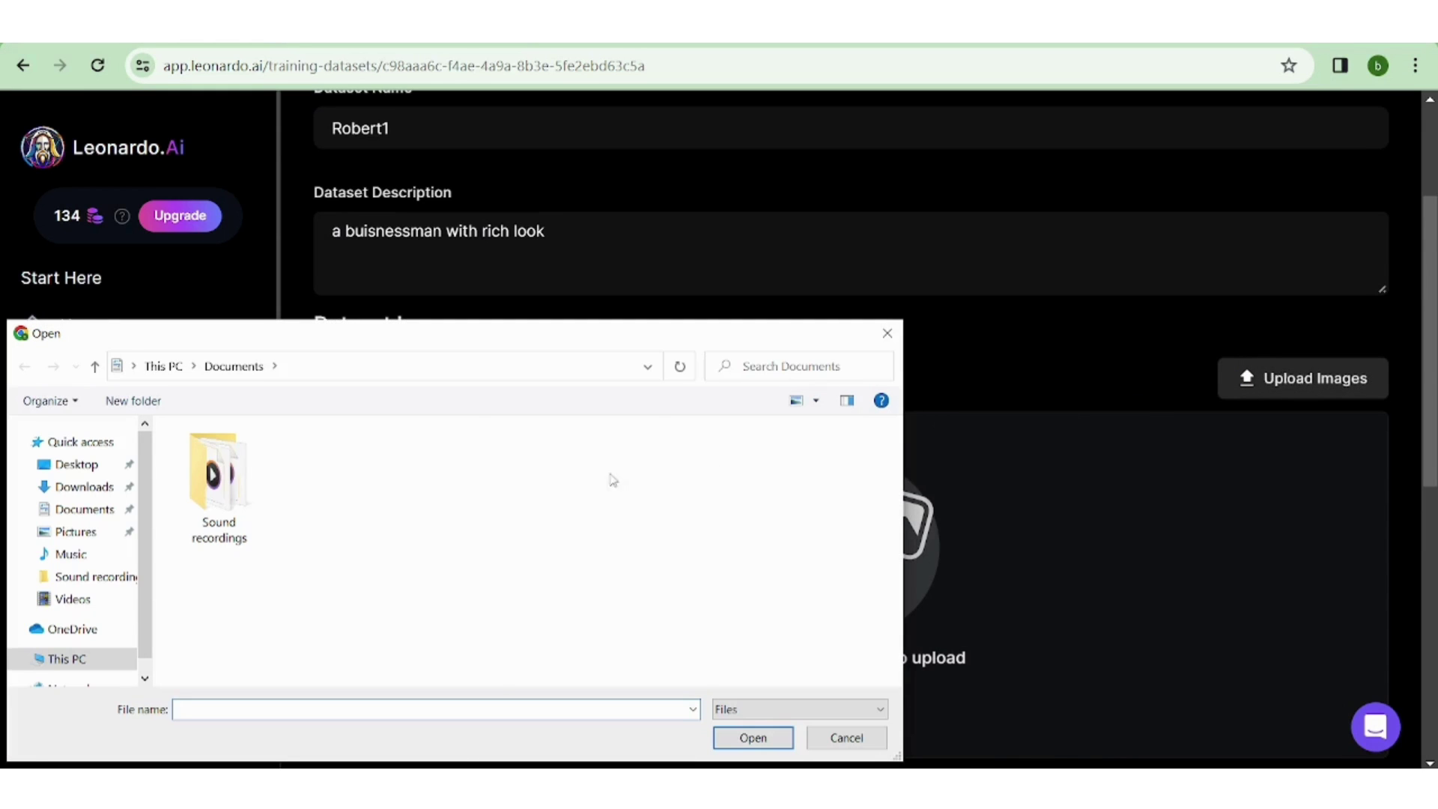
# - Add the man portrait photos from Downloads, bringing Robert1 to 6/40 images
pyautogui.click(84, 486)
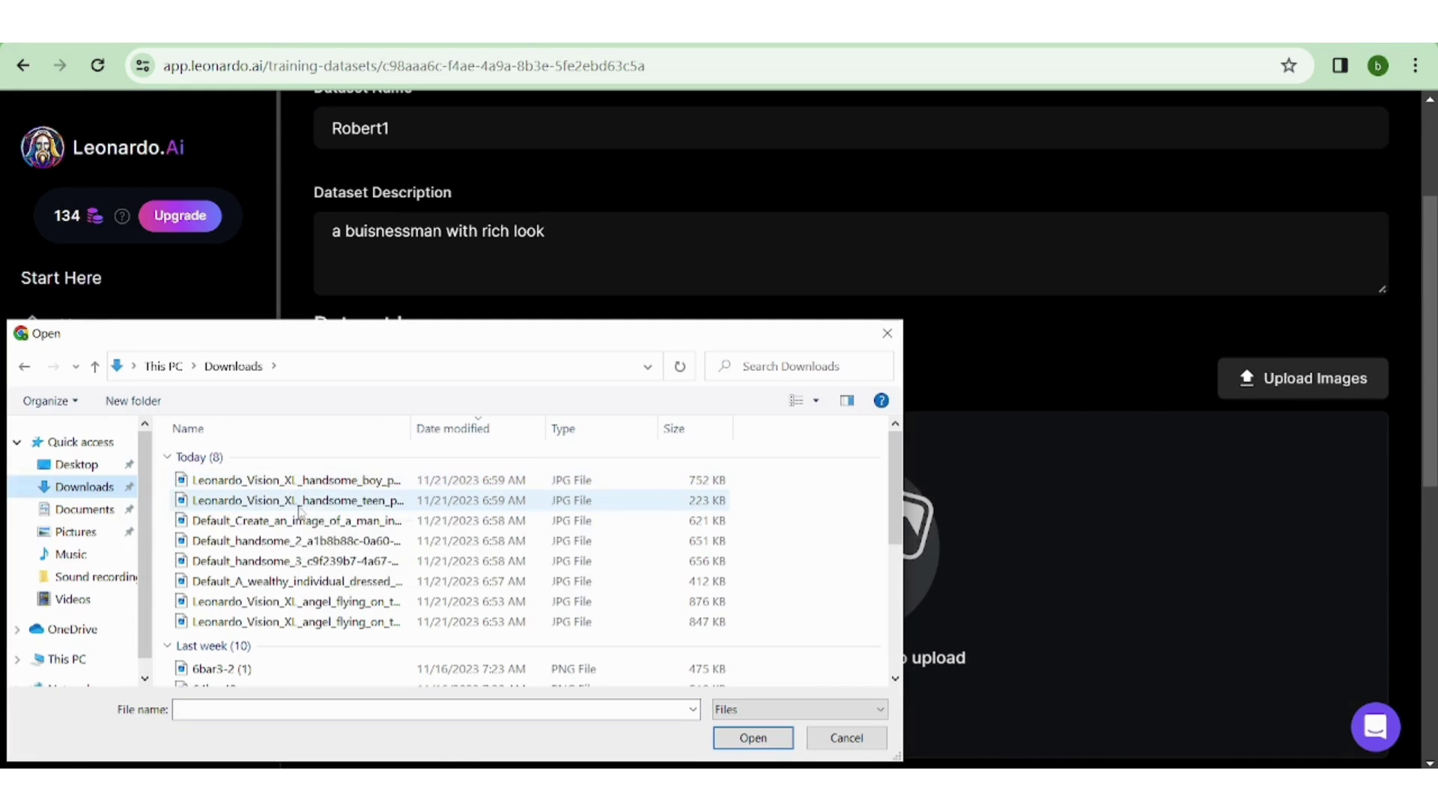
pyautogui.click(562, 487)
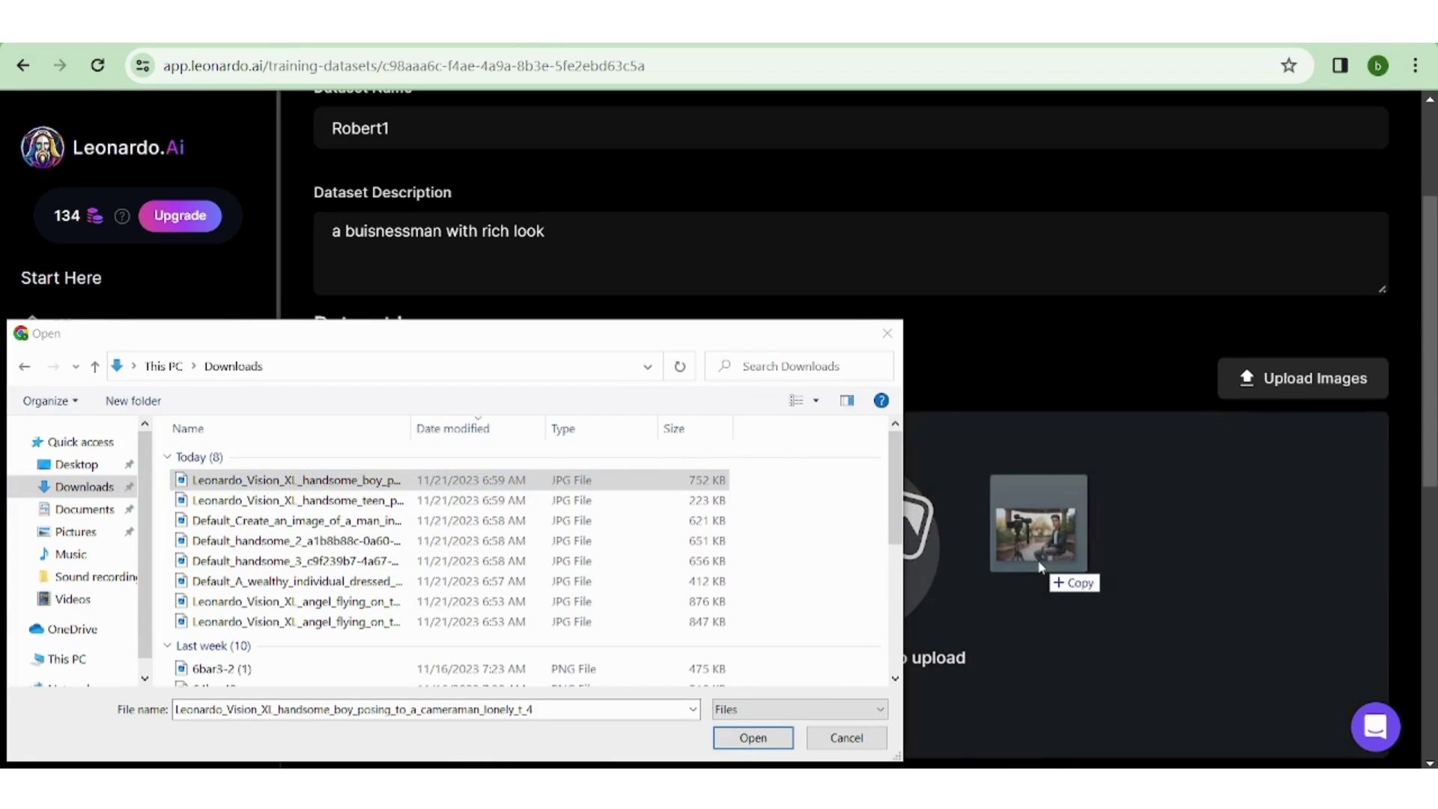
pyautogui.moveTo(461, 488); pyautogui.dragTo(1036, 560)
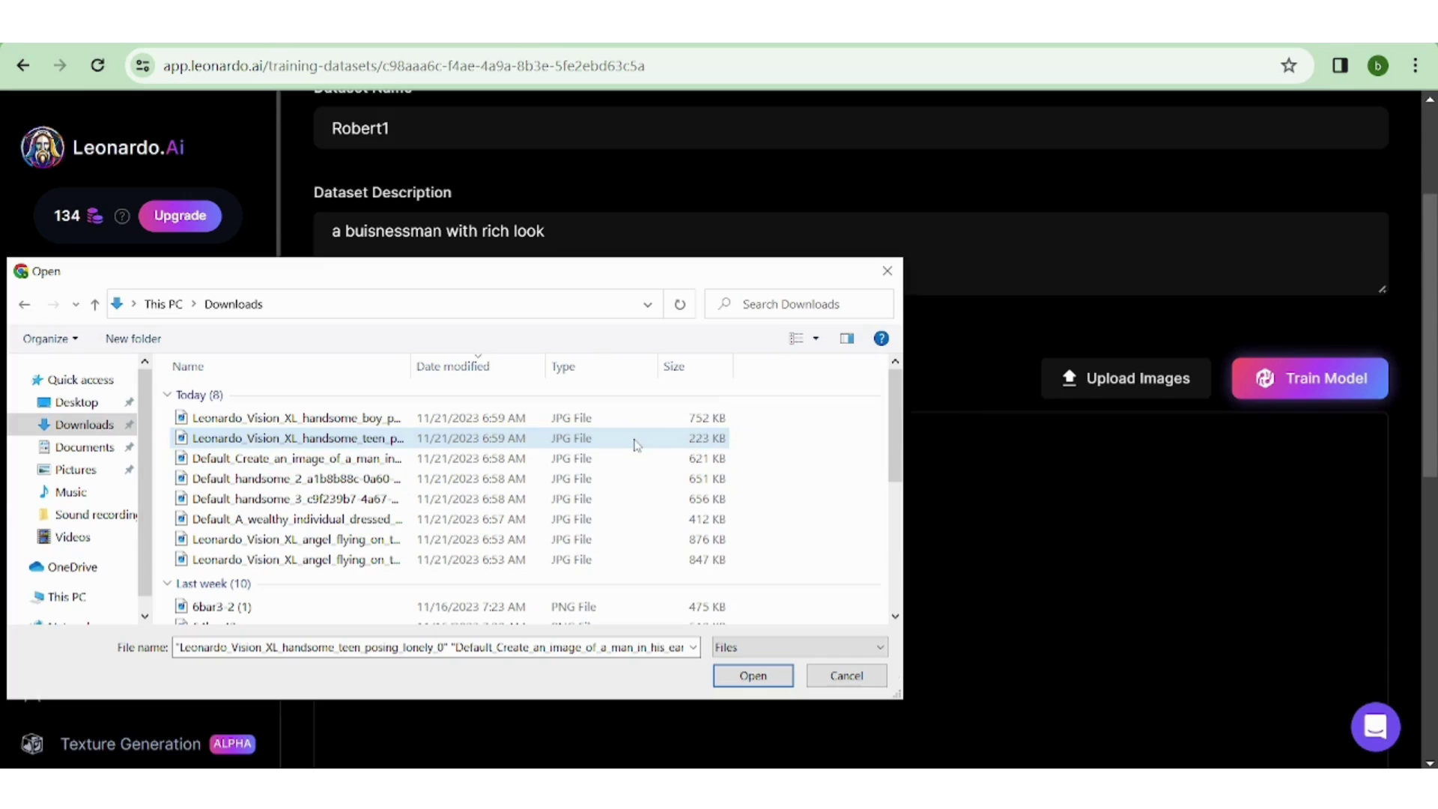
pyautogui.moveTo(634, 446); pyautogui.dragTo(855, 454)
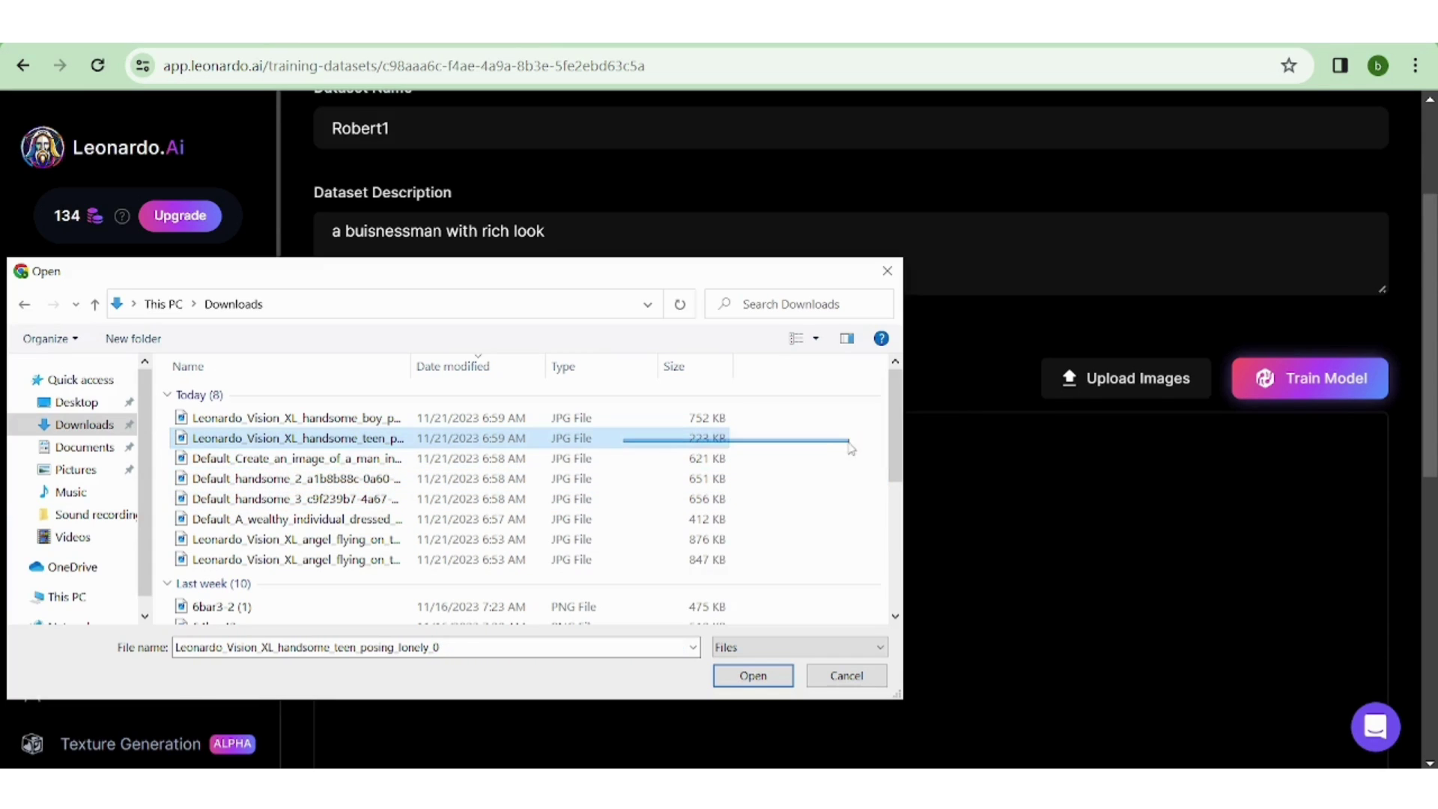
pyautogui.moveTo(559, 439)
pyautogui.mouseDown()
pyautogui.moveTo(960, 452)
pyautogui.moveTo(1045, 512)
pyautogui.mouseUp()
pyautogui.click(847, 676)
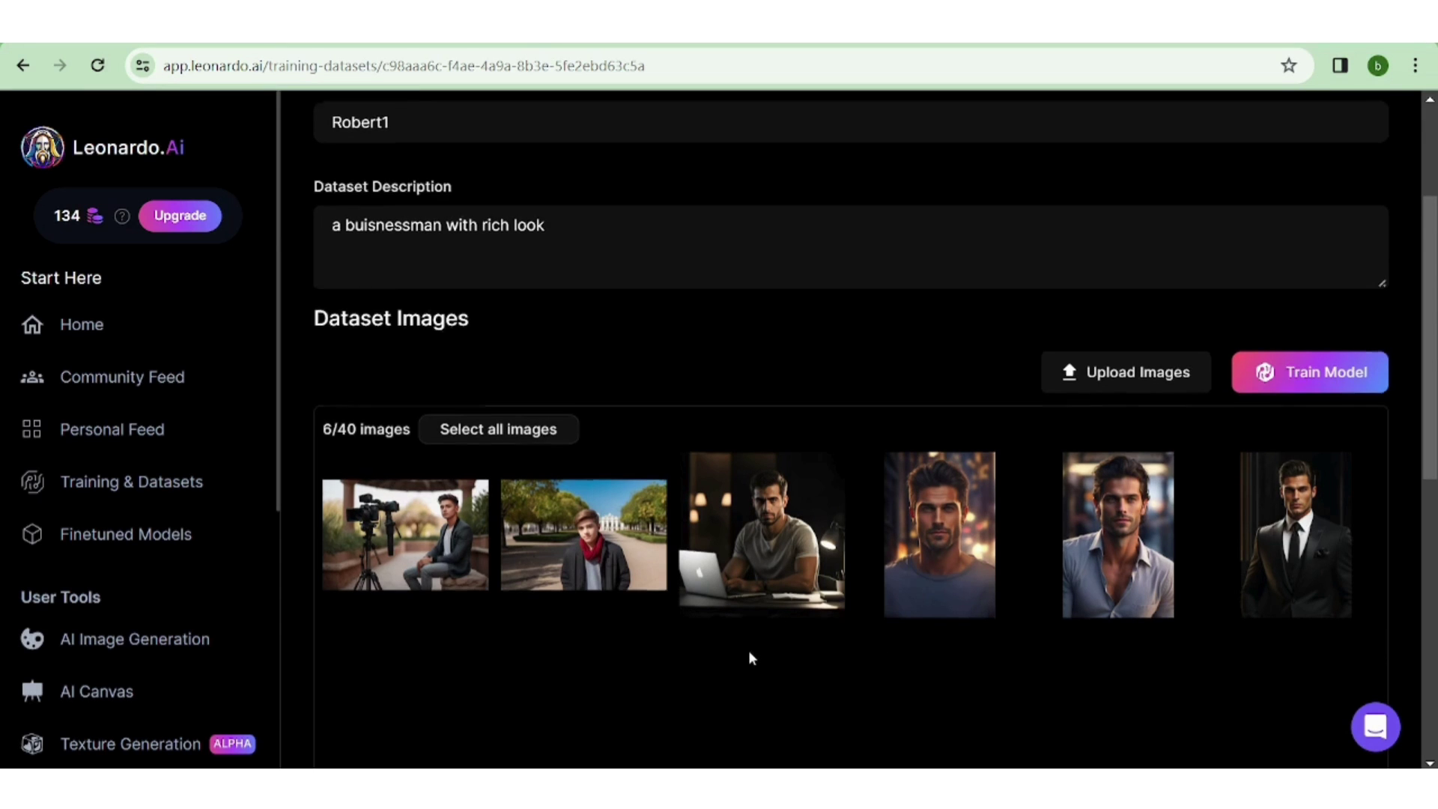
pyautogui.scroll(-1, 751, 658)
pyautogui.scroll(-2, 751, 657)
pyautogui.scroll(-2, 752, 658)
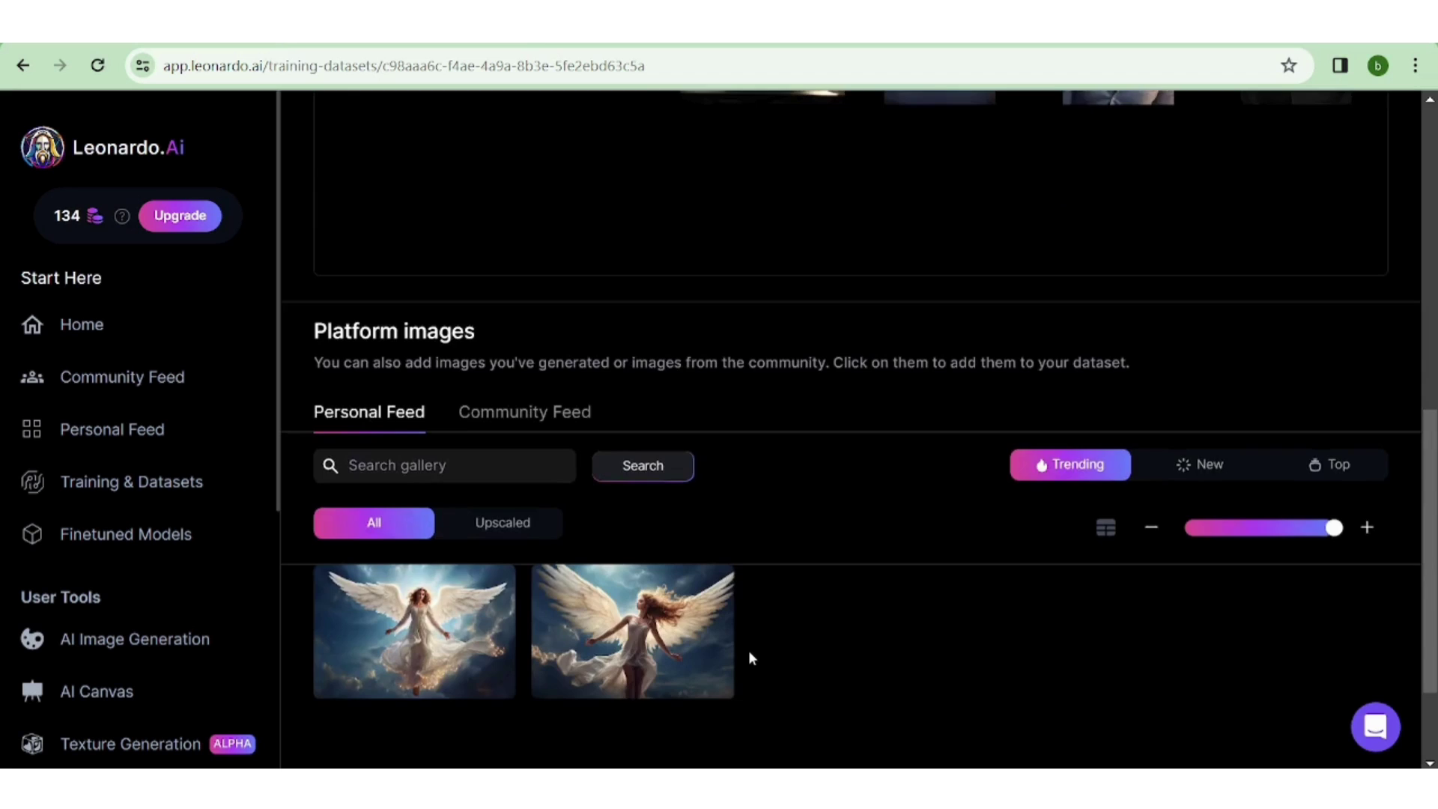
pyautogui.scroll(2, 752, 657)
pyautogui.scroll(4, 750, 657)
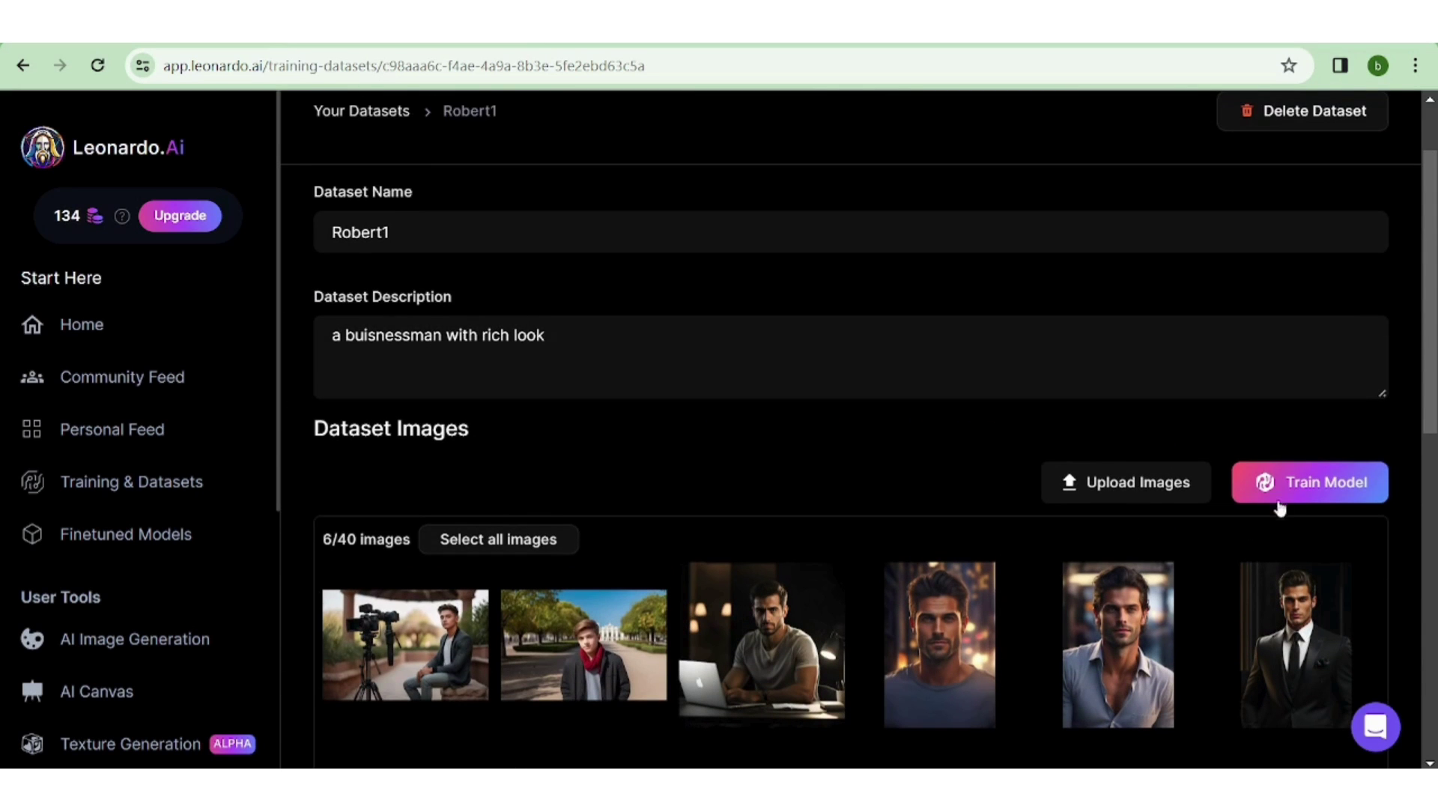
# - Open the Train Model form for Robert1 and set 768×768 training resolution
pyautogui.click(1327, 487)
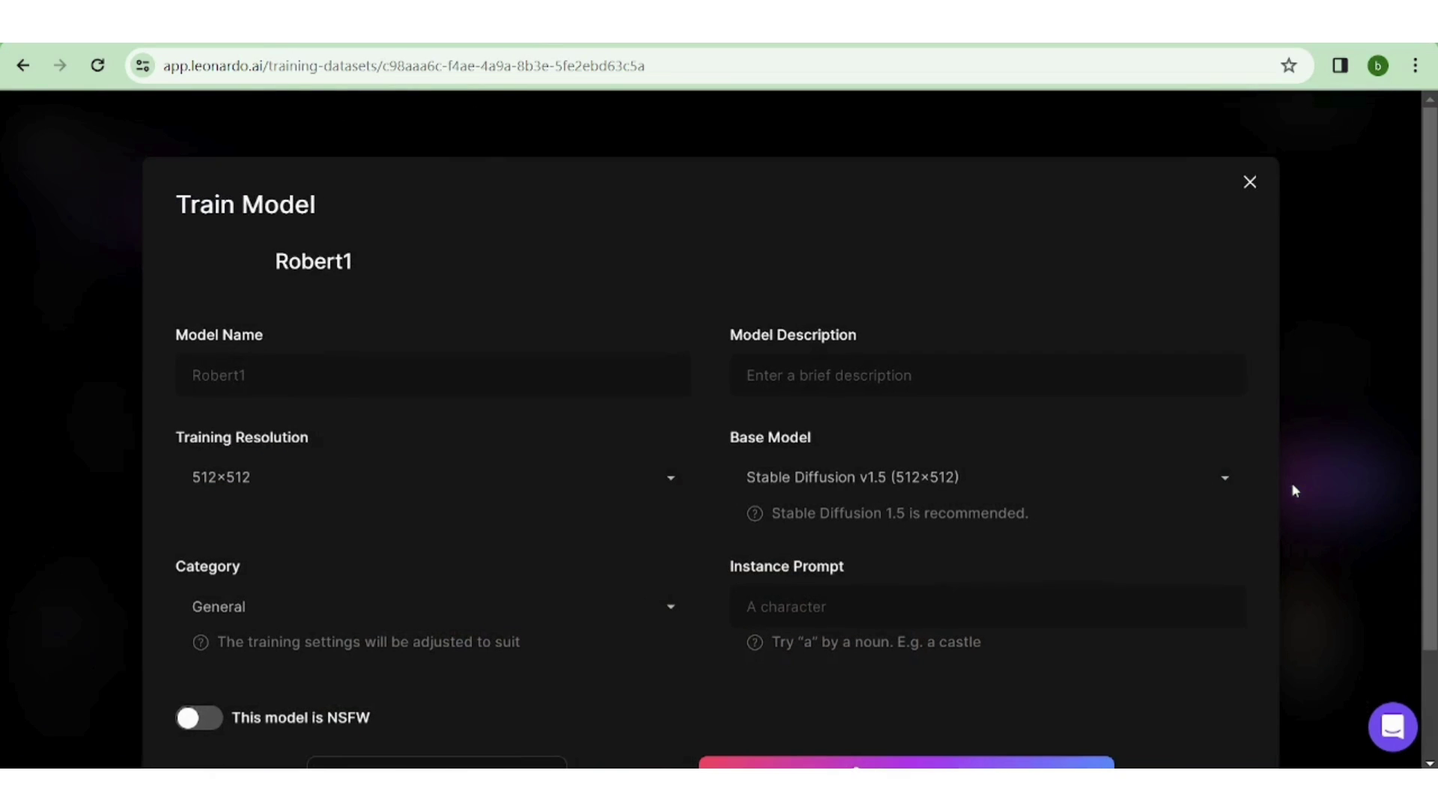
pyautogui.scroll(-1, 576, 529)
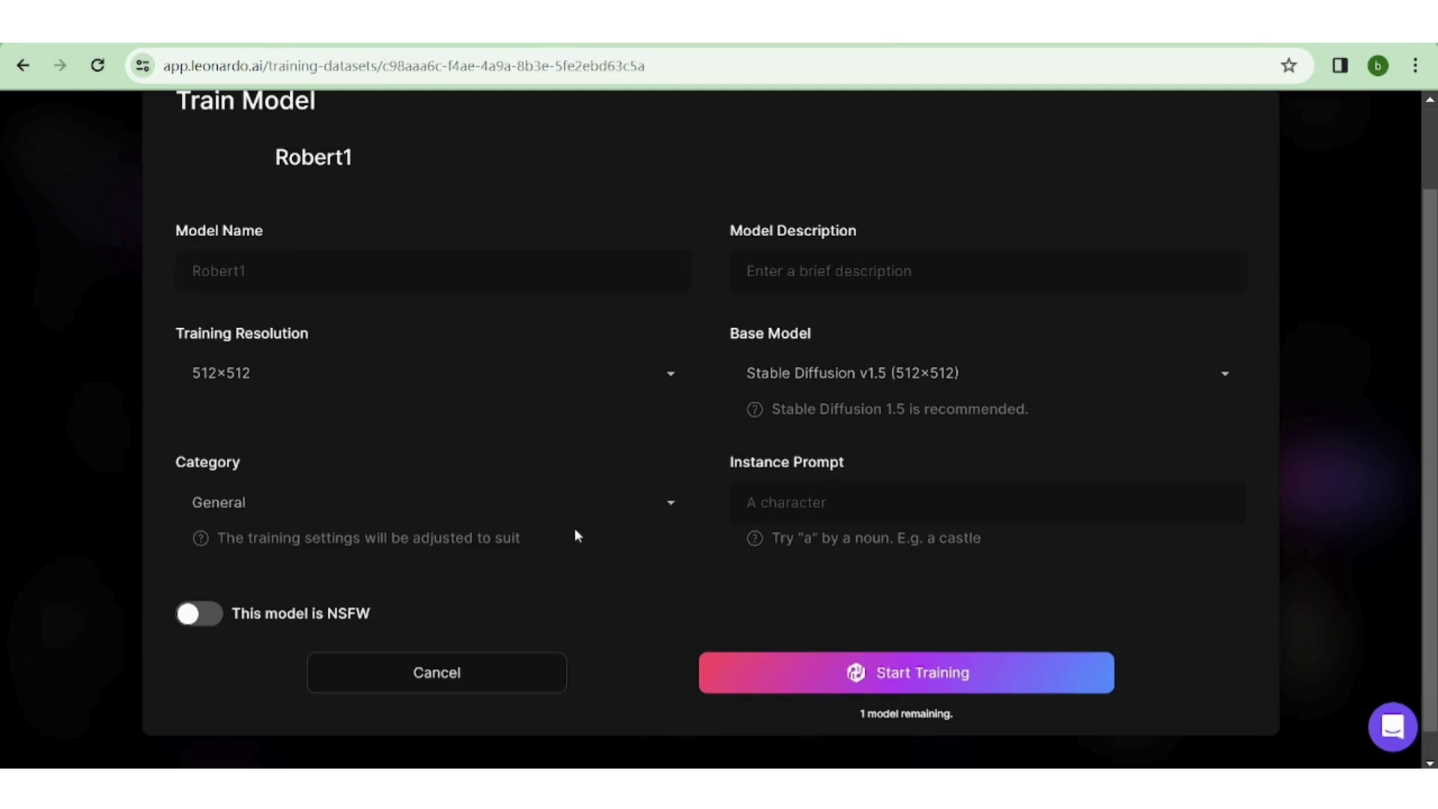
pyautogui.scroll(1, 372, 427)
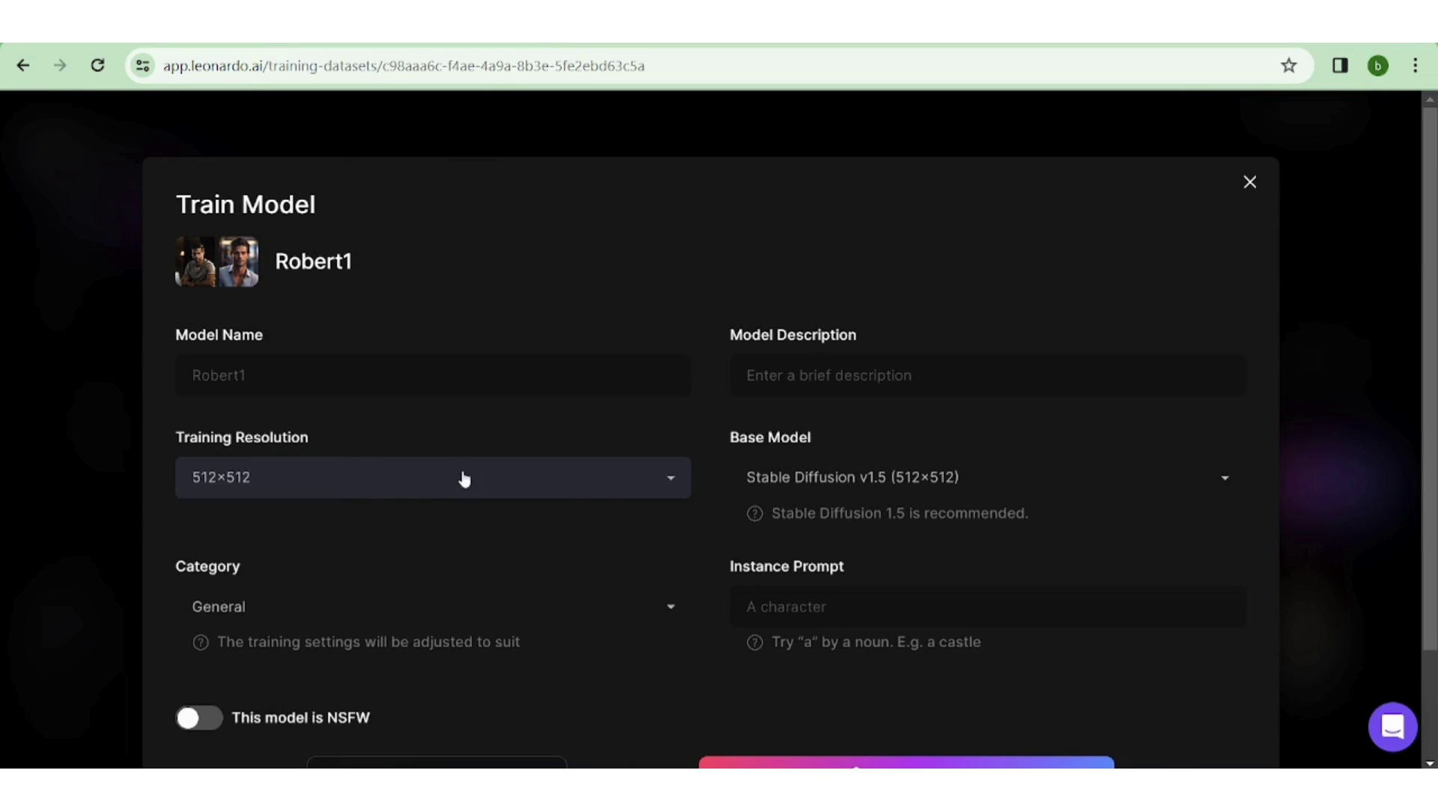
pyautogui.click(613, 485)
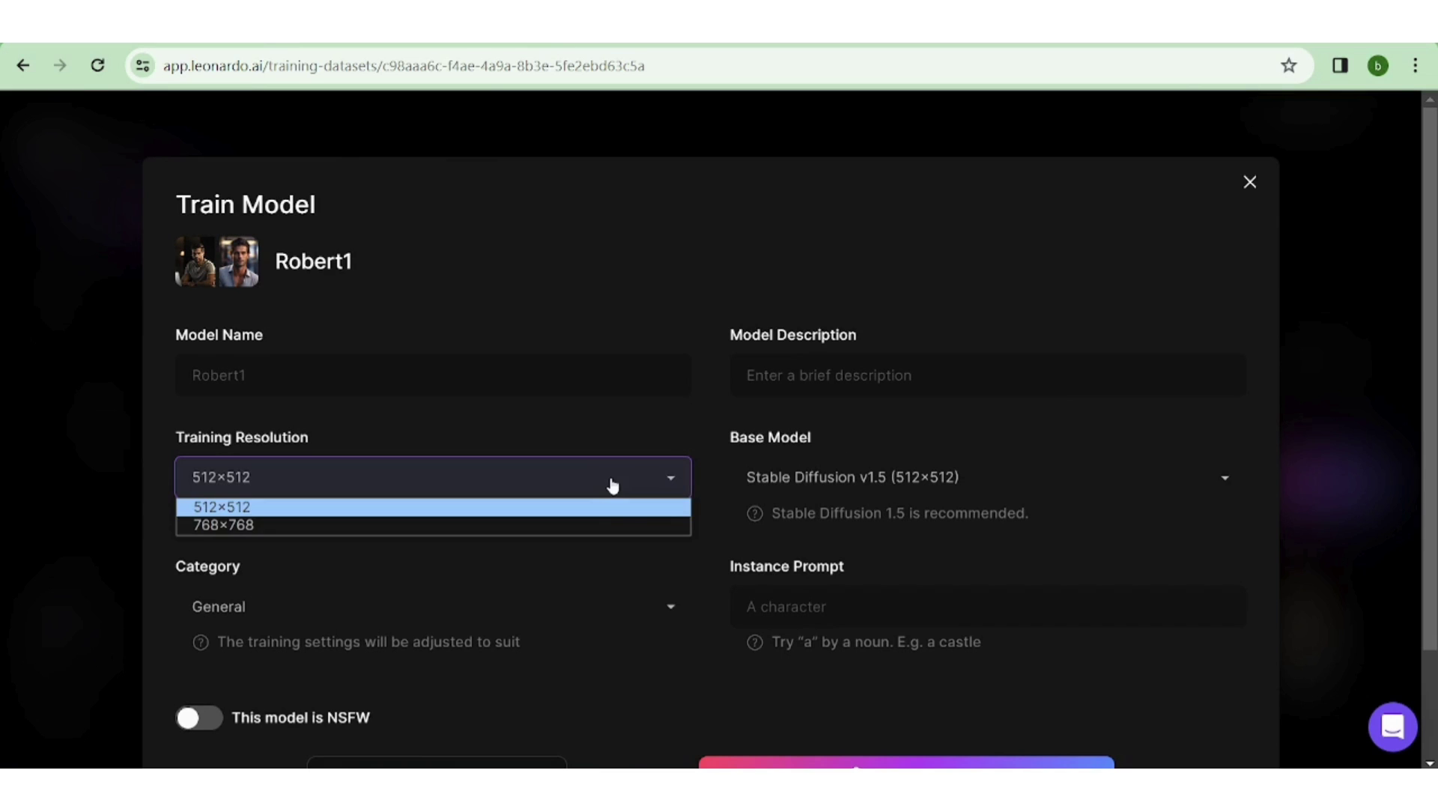
pyautogui.click(589, 527)
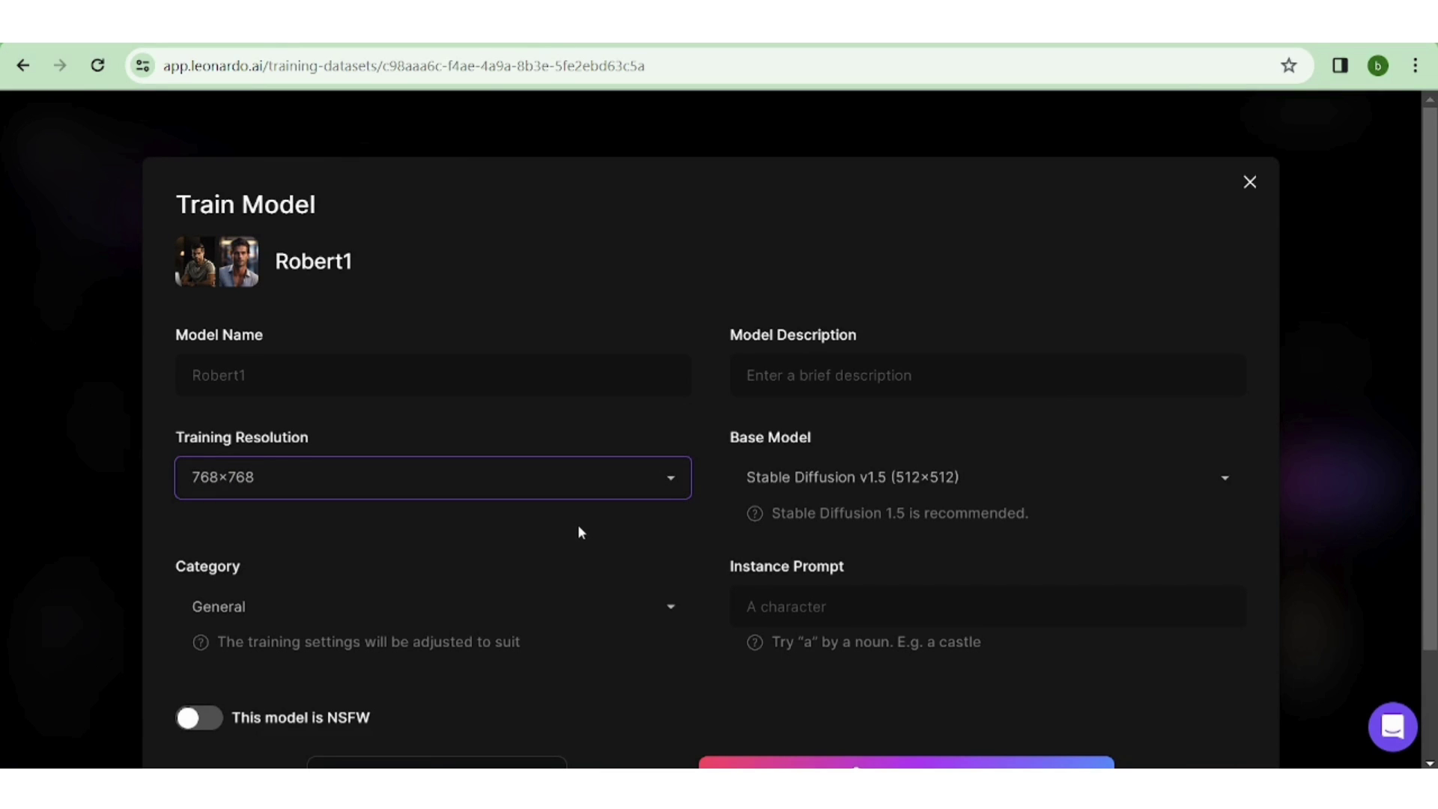
pyautogui.scroll(-1, 577, 525)
pyautogui.scroll(1, 538, 439)
pyautogui.click(855, 375)
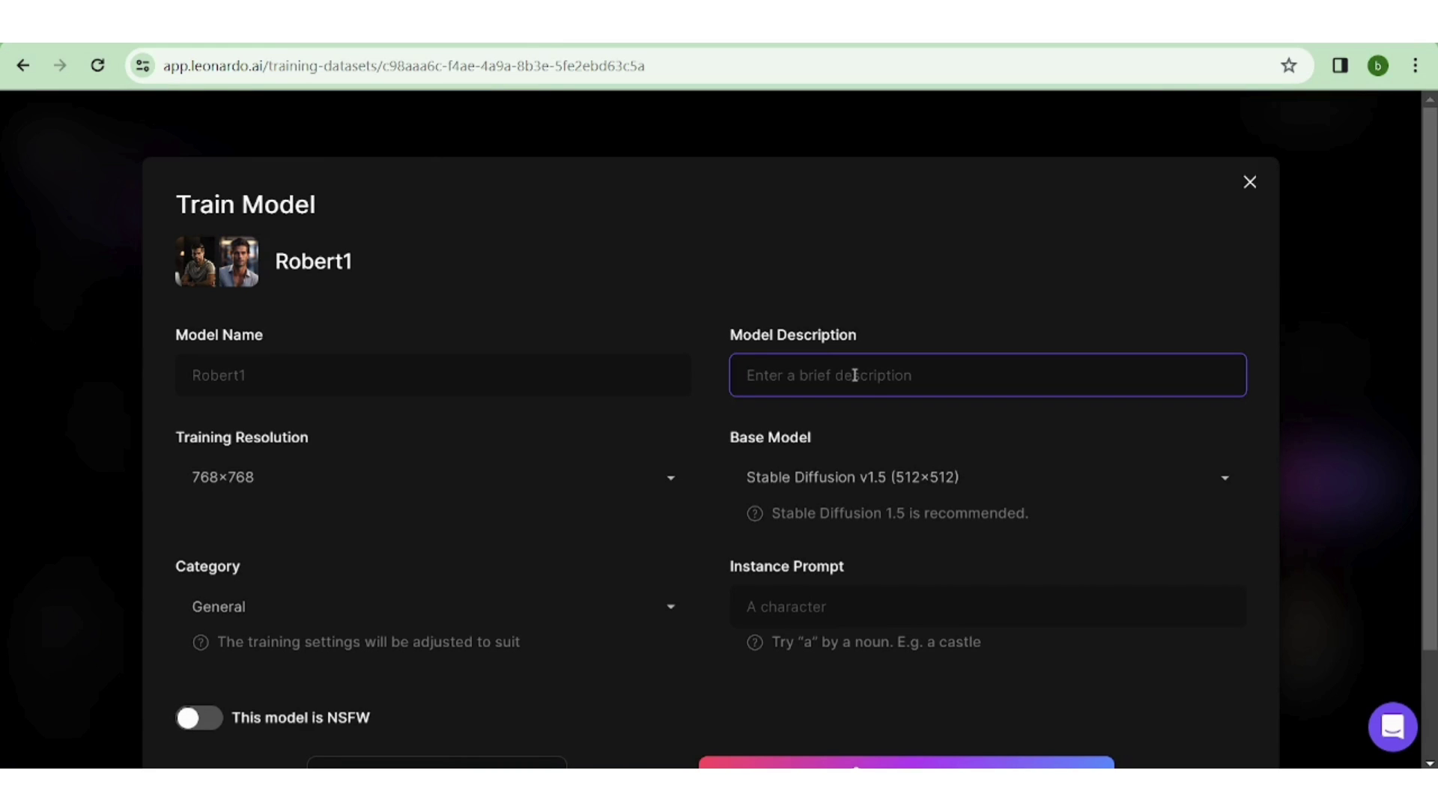
pyautogui.write('bu')
pyautogui.write('isnesman looking serious and grately hardworking with smart attitud')
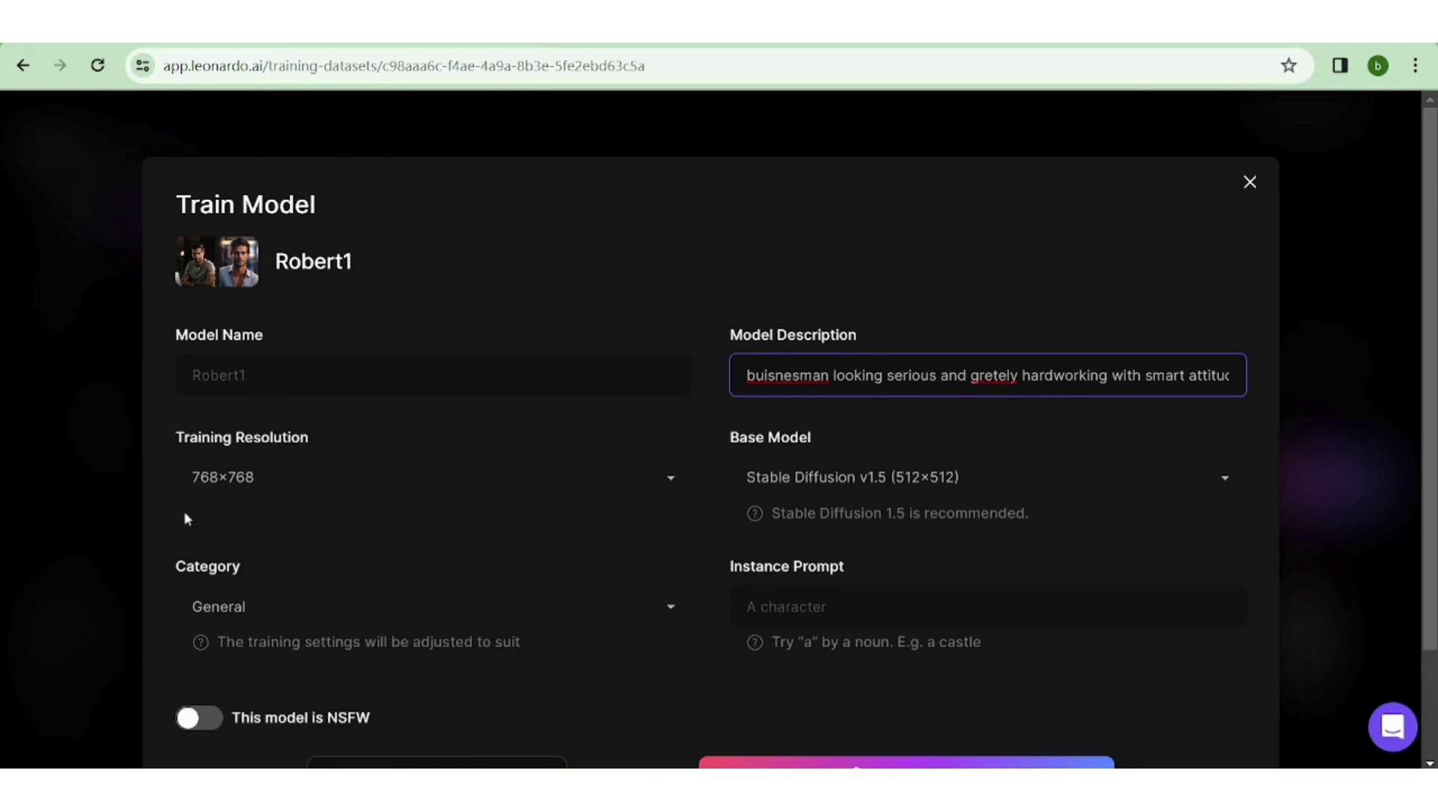
pyautogui.scroll(-2, 395, 522)
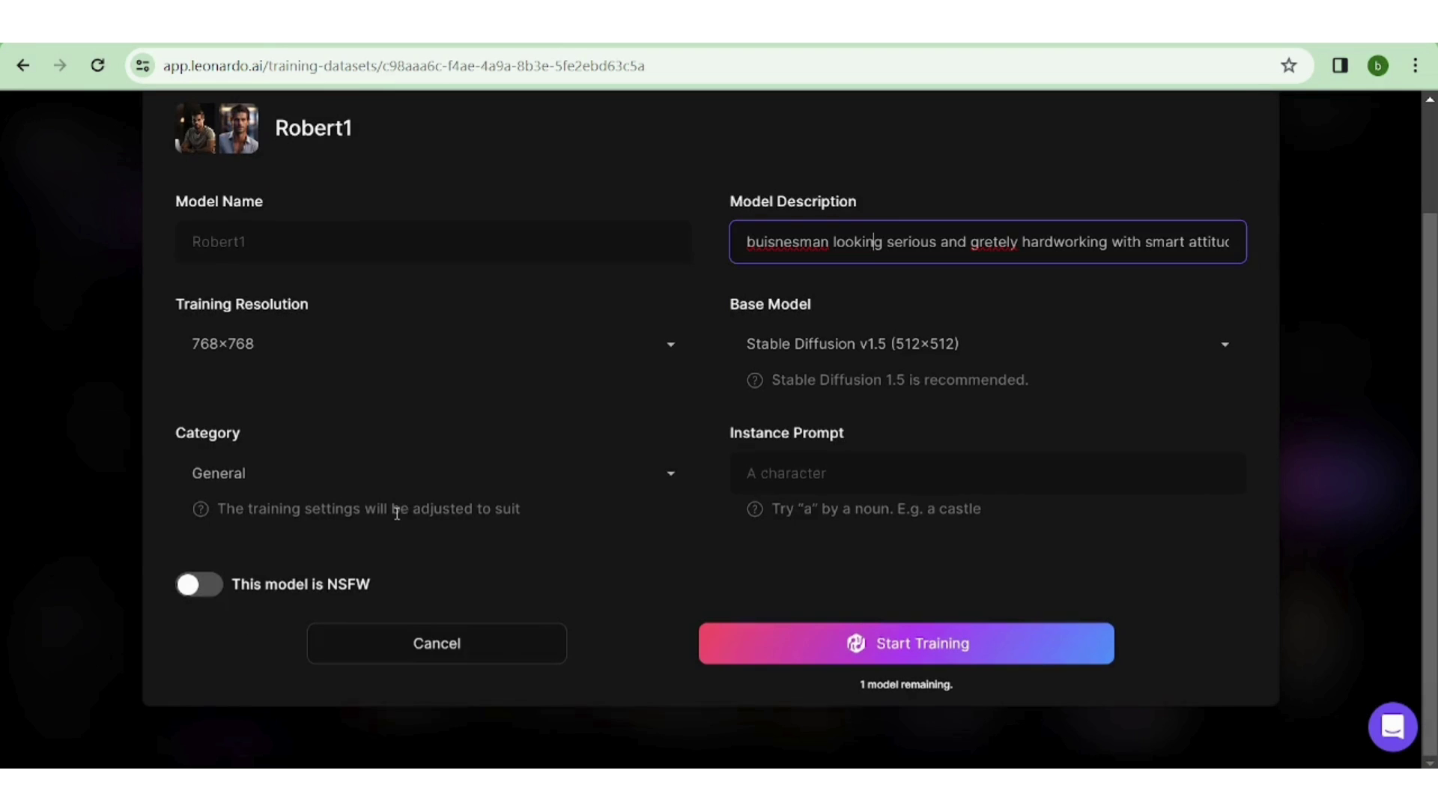
# - Set a serious, hardworking businessman description, instance prompt 'buisness man', NSFW on, and start training
pyautogui.click(793, 474)
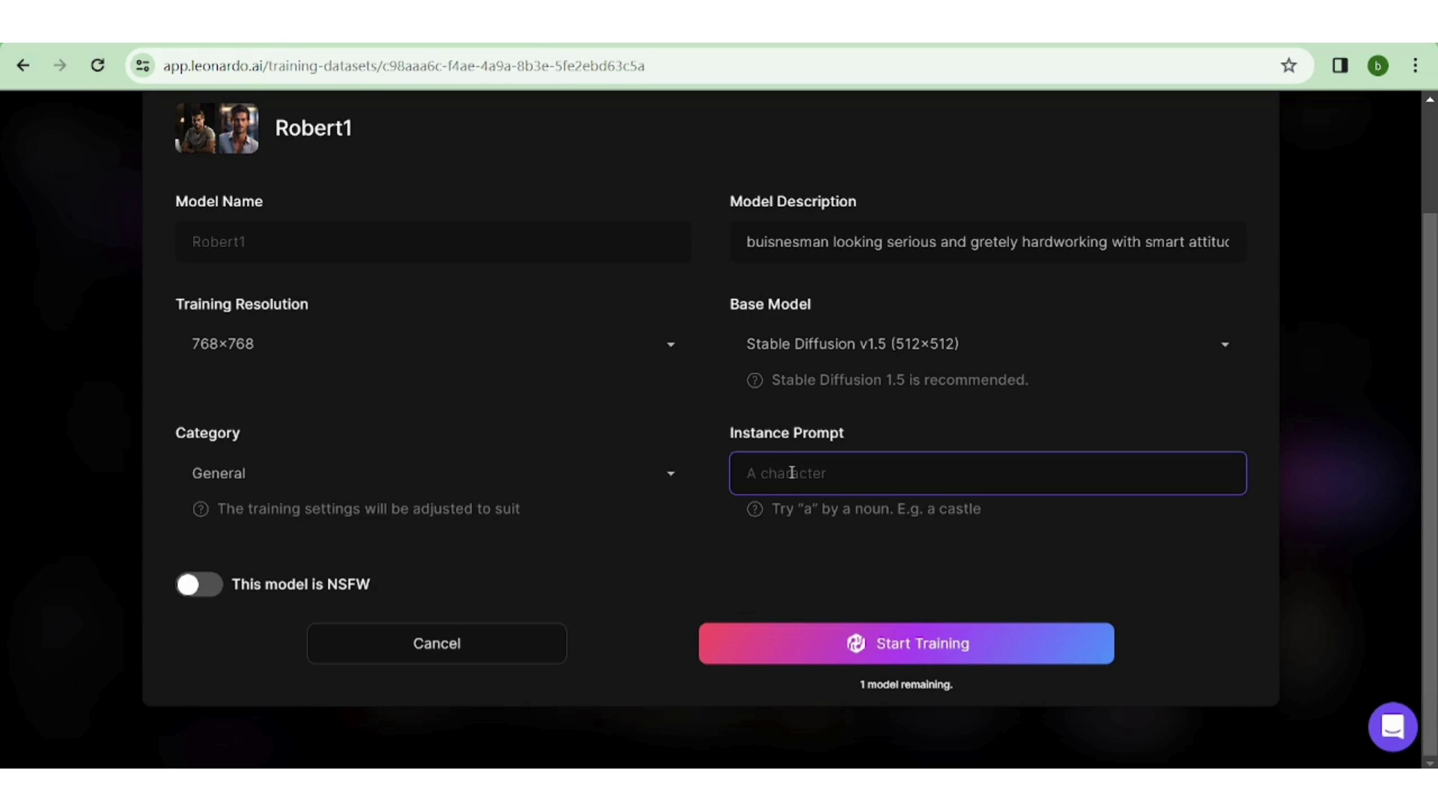
pyautogui.write('buisn')
pyautogui.write('ess man')
pyautogui.click(201, 592)
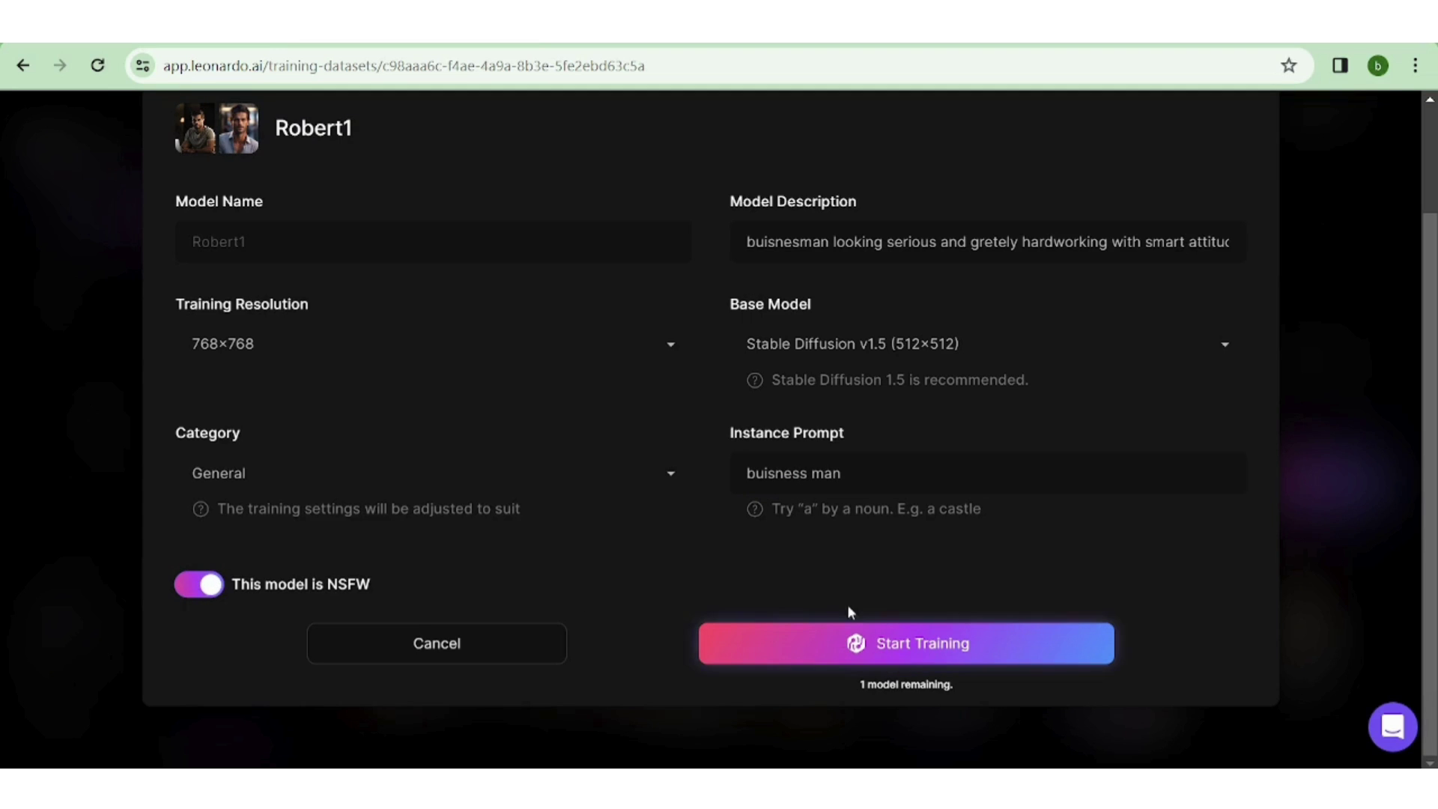
pyautogui.click(876, 643)
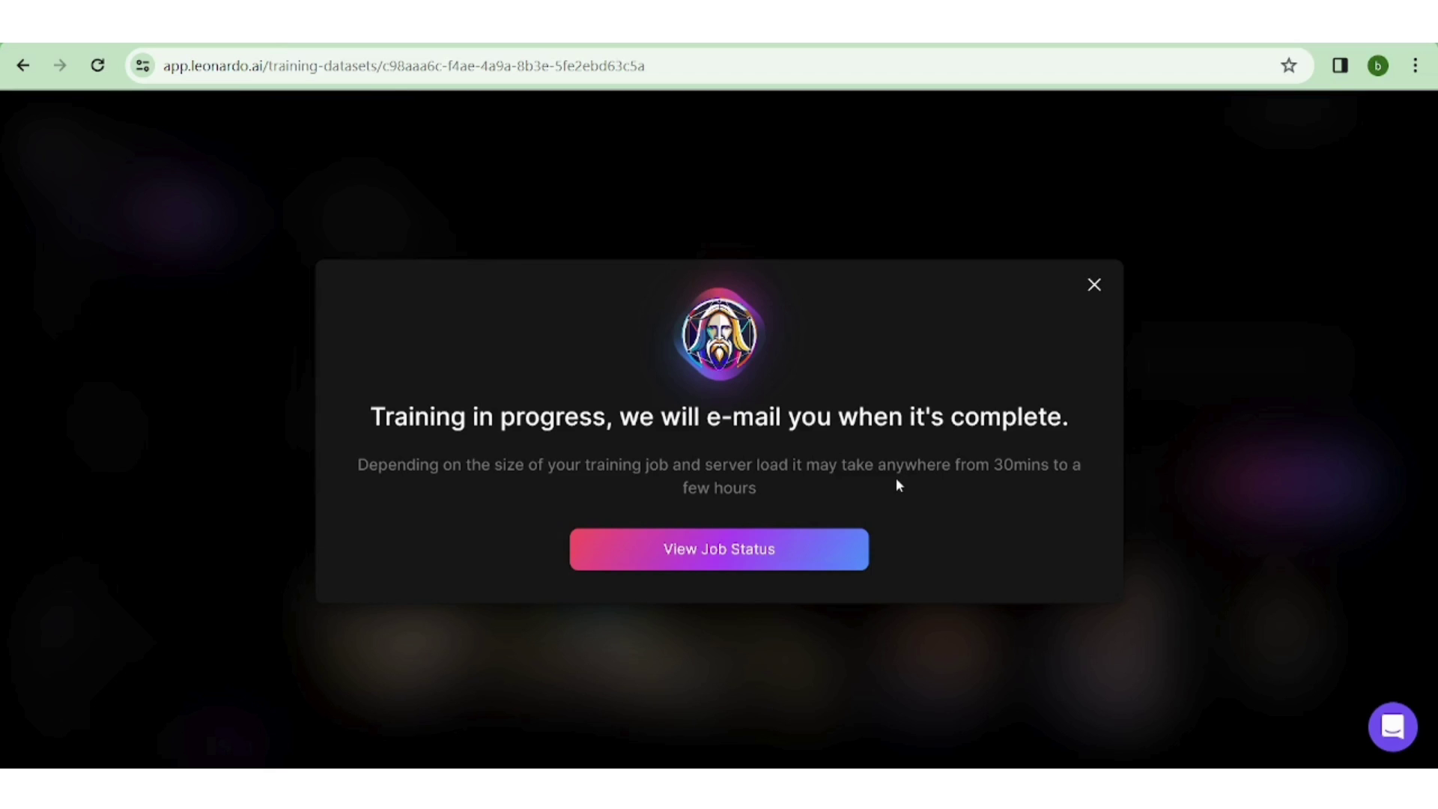
pyautogui.click(719, 549)
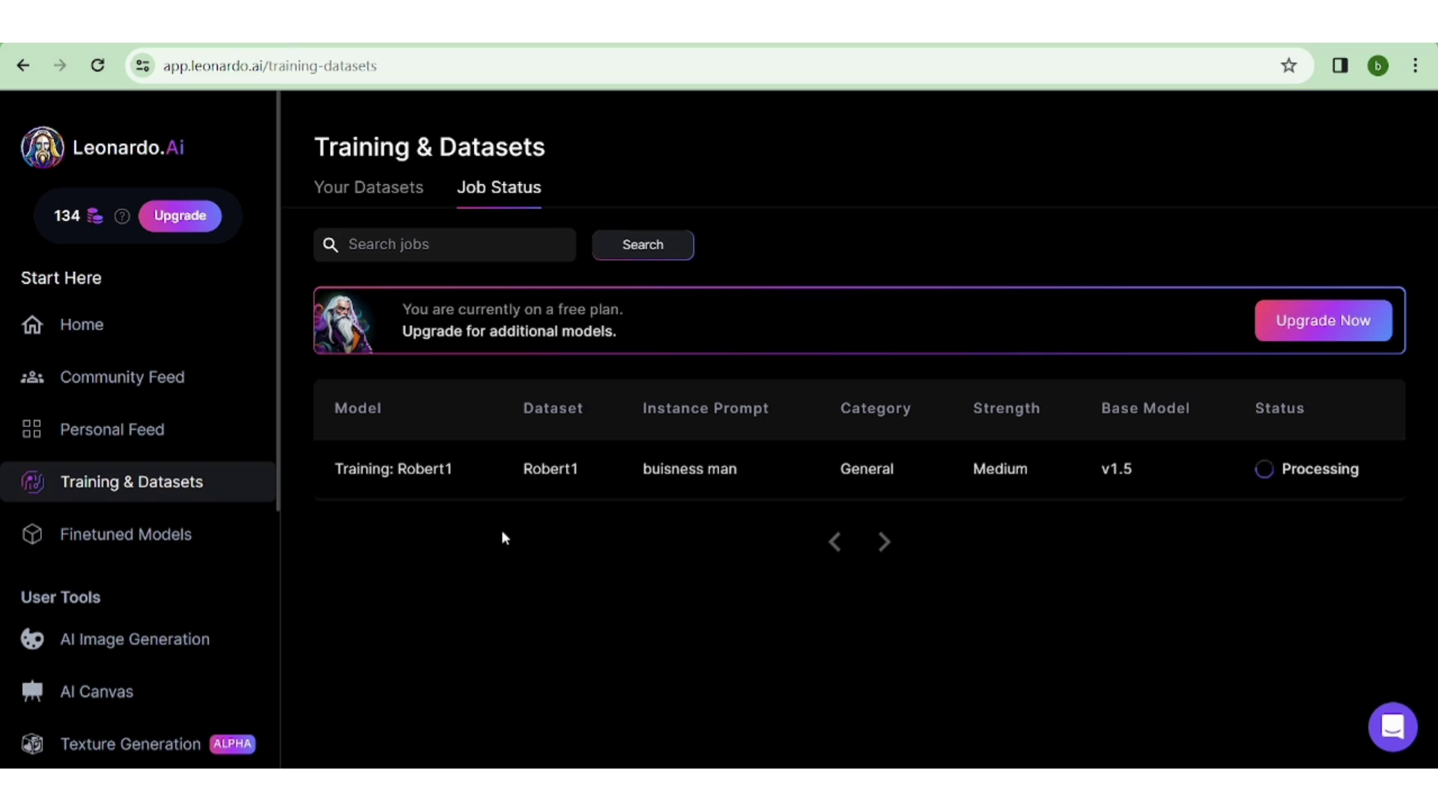